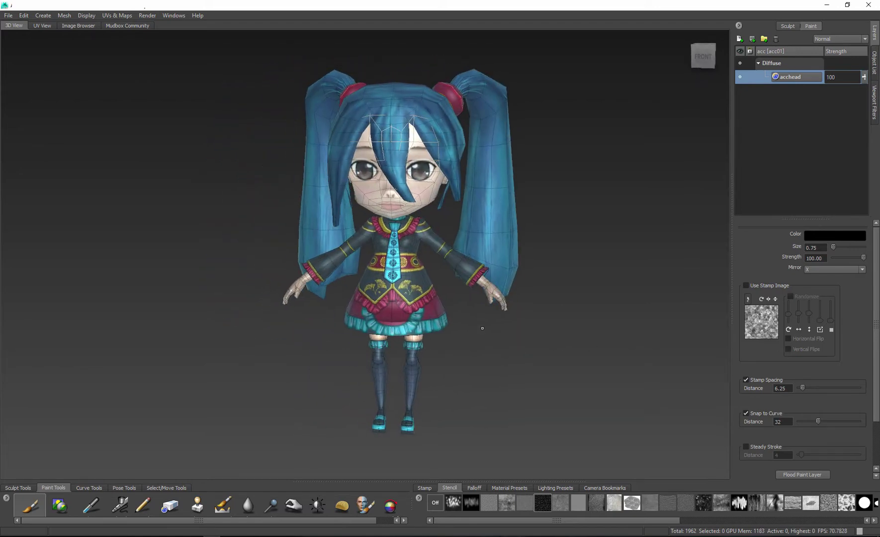
- Isolate the dress, merge its visible paint layers into one and rename the merged layer
{"action": "right_click_drag", "start_coordinate": [371, 291], "coordinate": [348, 279]}
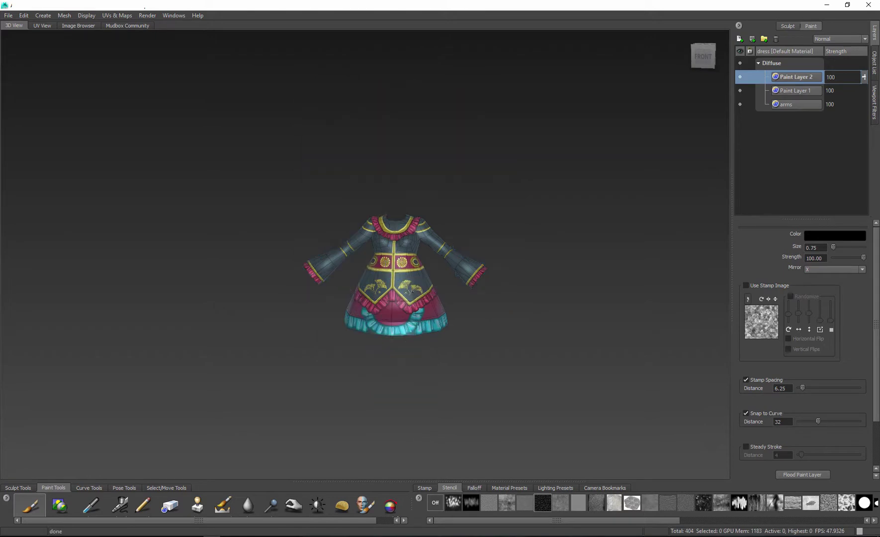
{"action": "right_click", "coordinate": [811, 79]}
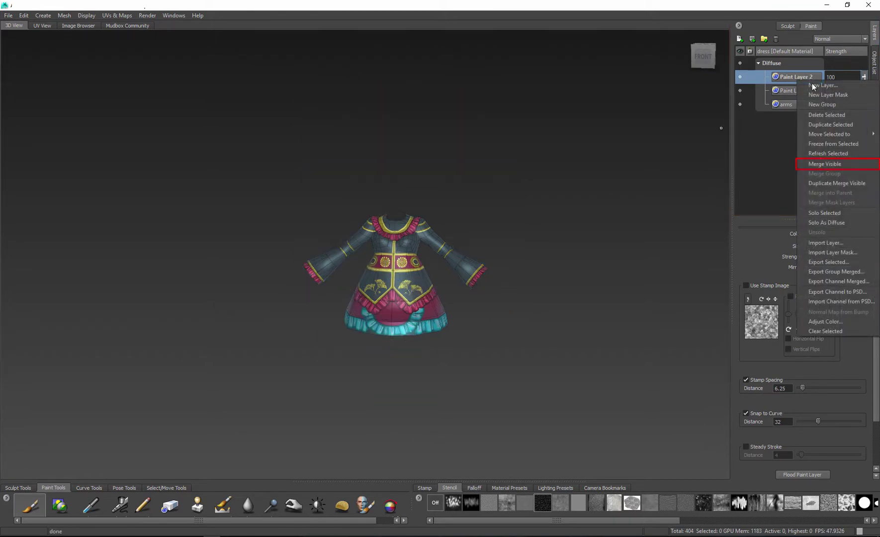
{"action": "left_click", "coordinate": [839, 166]}
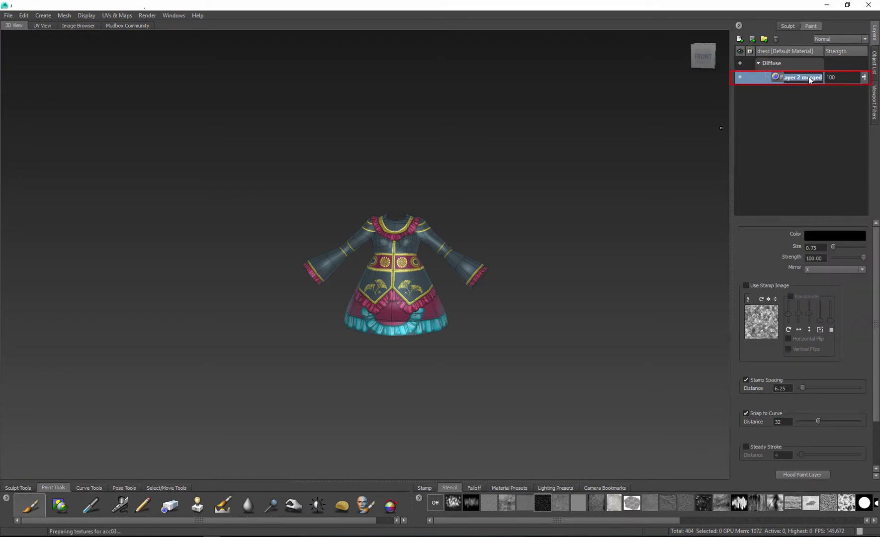
{"action": "type", "text": "ss"}
{"action": "key", "text": "Return"}
- Isolate the legs mesh, rename its paint layer "legs" and show the whole character
{"action": "right_click_drag", "start_coordinate": [376, 259], "coordinate": [351, 258]}
{"action": "right_click_drag", "start_coordinate": [381, 368], "coordinate": [362, 358]}
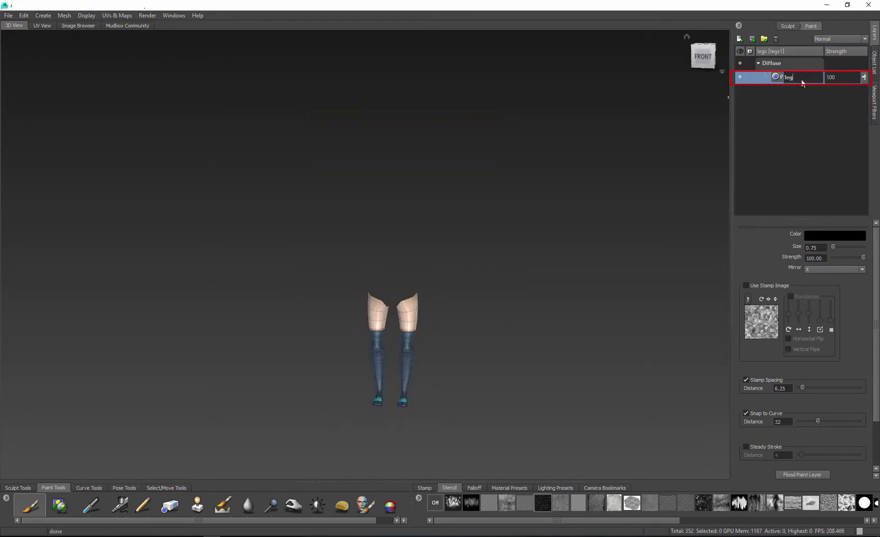
{"action": "key", "text": "Return"}
{"action": "right_click_drag", "start_coordinate": [369, 312], "coordinate": [352, 301]}
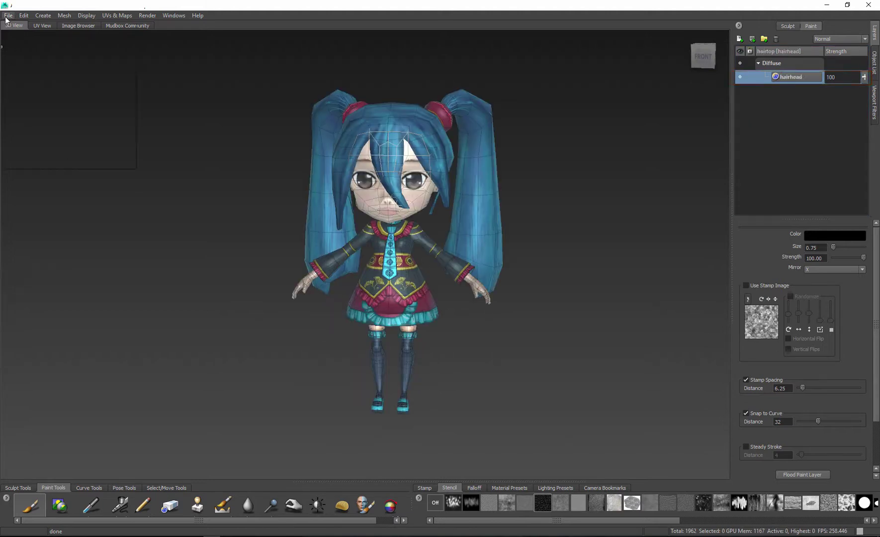
- Save the scene as characterFinish2.mud in the anime finish skin folder
{"action": "left_click", "coordinate": [7, 17]}
{"action": "left_click", "coordinate": [53, 56]}
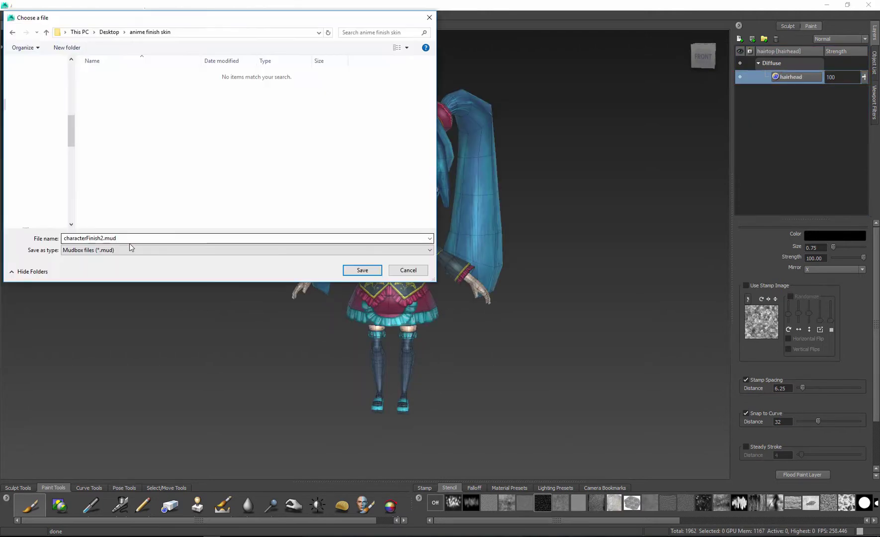
{"action": "left_click", "coordinate": [357, 270]}
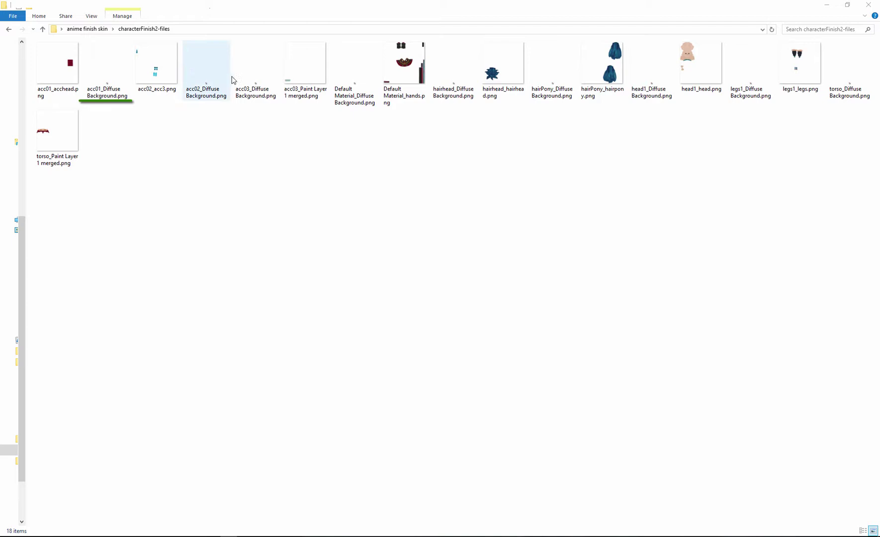
- In File Explorer, delete all nine Diffuse Background PNG files from the characterFinish2-files folder
{"action": "left_click", "coordinate": [97, 93]}
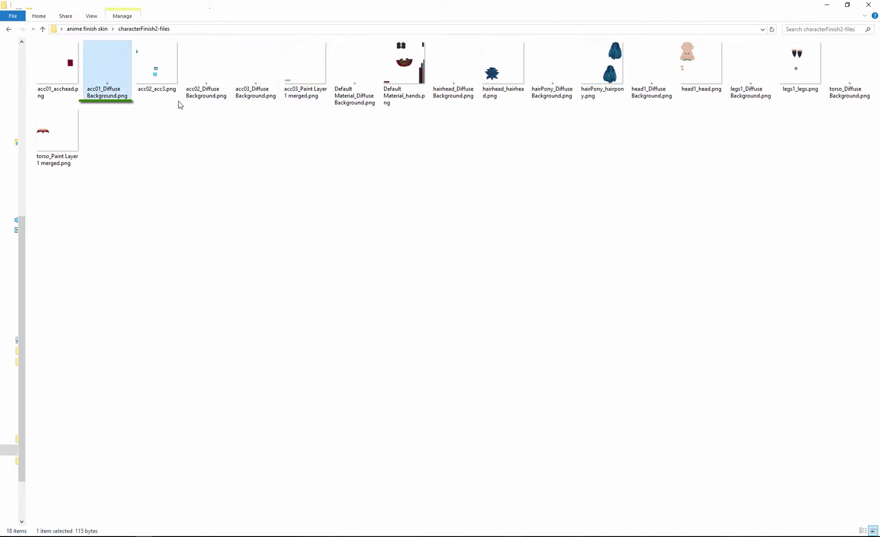
{"action": "left_click", "coordinate": [205, 79], "text": "ctrl"}
{"action": "left_click", "coordinate": [255, 79], "text": "ctrl"}
{"action": "left_click", "coordinate": [353, 100], "text": "ctrl"}
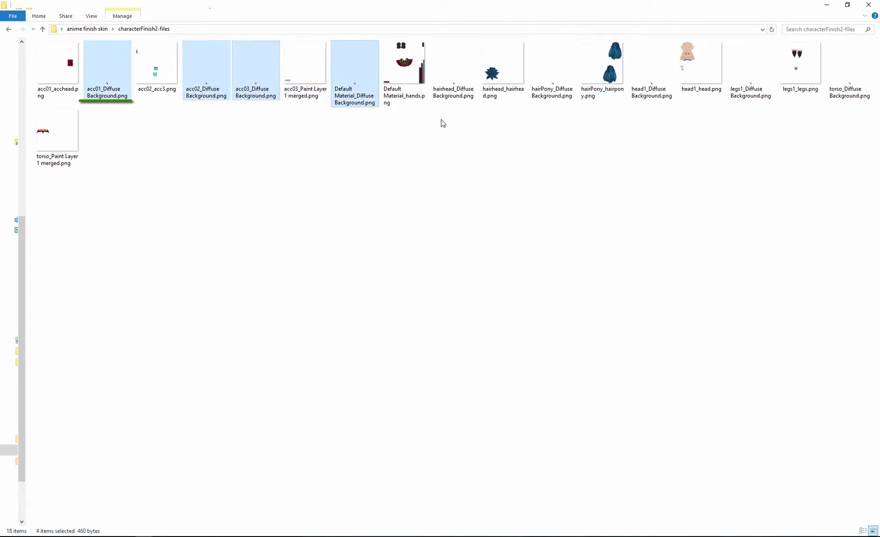
{"action": "left_click", "coordinate": [454, 91], "text": "ctrl"}
{"action": "left_click", "coordinate": [553, 89], "text": "ctrl"}
{"action": "left_click", "coordinate": [650, 81], "text": "ctrl"}
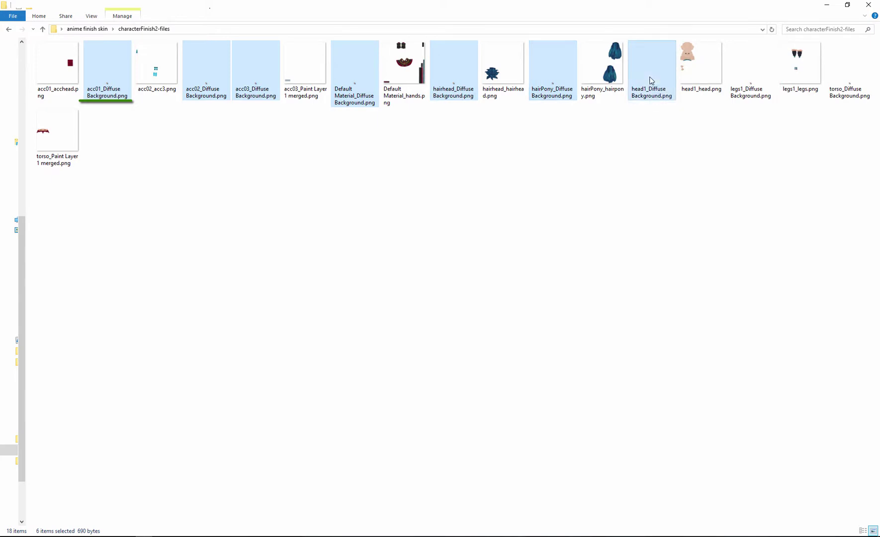
{"action": "left_click", "coordinate": [741, 88], "text": "ctrl"}
{"action": "left_click", "coordinate": [845, 85], "text": "ctrl"}
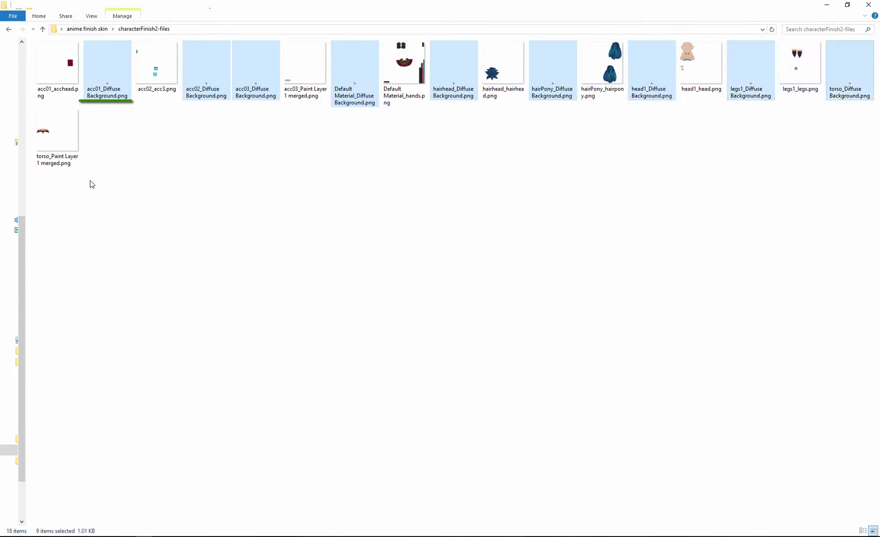
{"action": "key", "text": "Delete"}
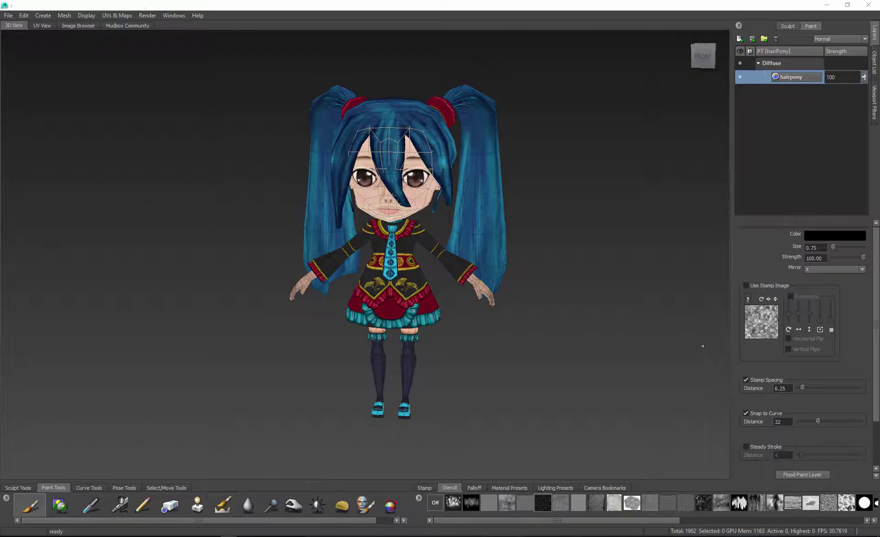
- In Mudbox, examine the model, file type and merge options of Export All Paint Layers, closing it without exporting
{"action": "left_click", "coordinate": [9, 15]}
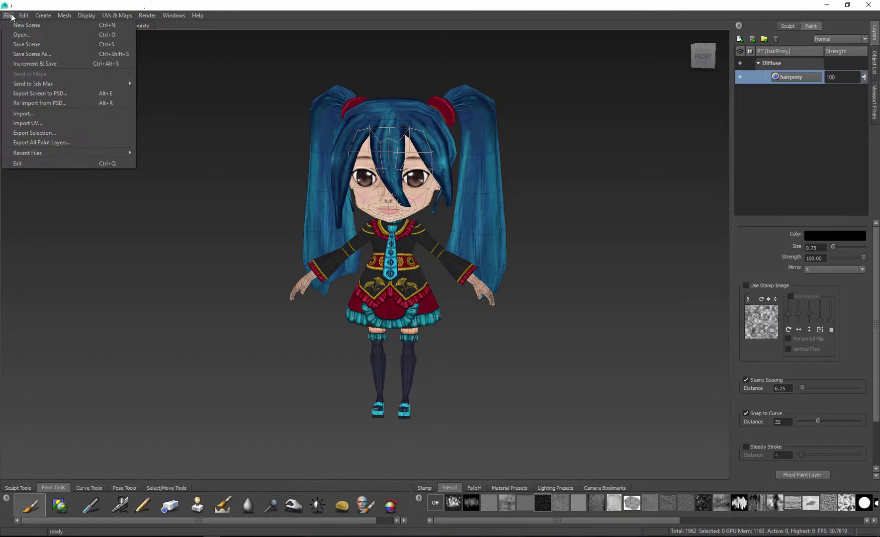
{"action": "left_click", "coordinate": [56, 142]}
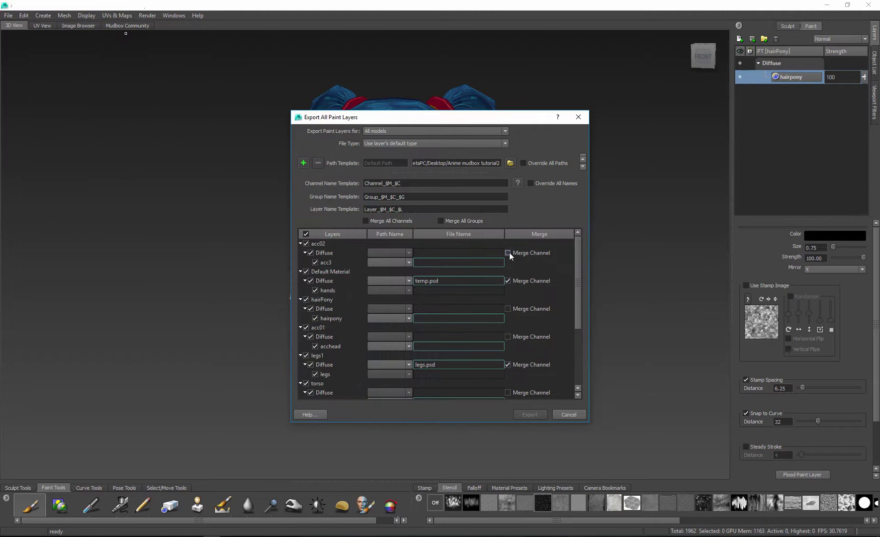
{"action": "left_click", "coordinate": [498, 143]}
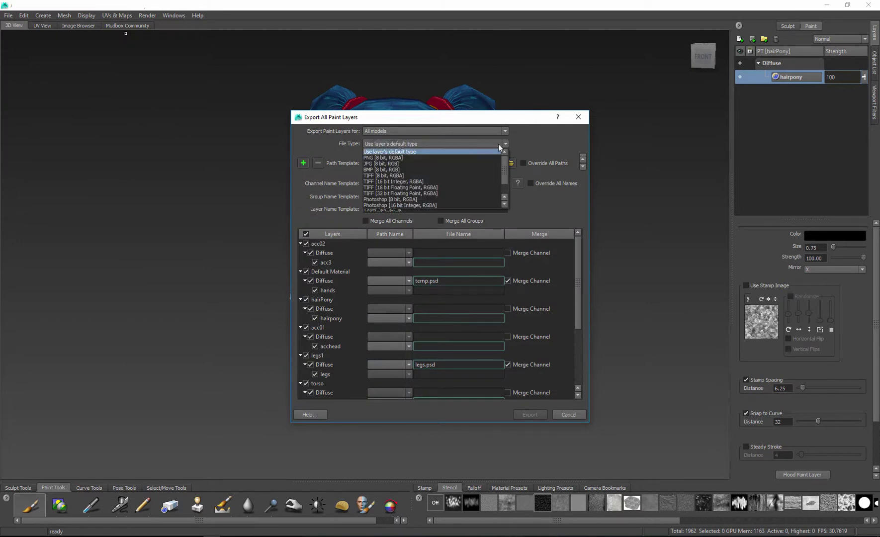
{"action": "left_click", "coordinate": [506, 131]}
{"action": "left_click", "coordinate": [506, 131]}
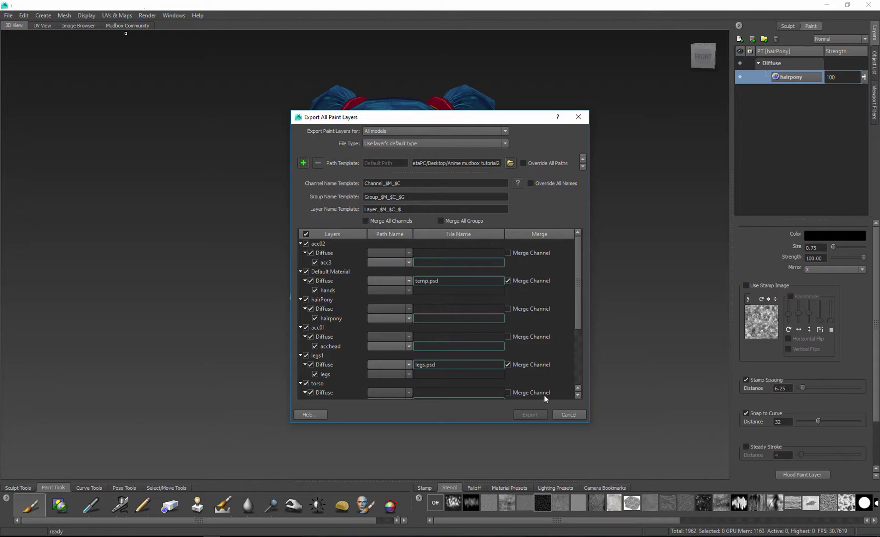
{"action": "left_click", "coordinate": [577, 118]}
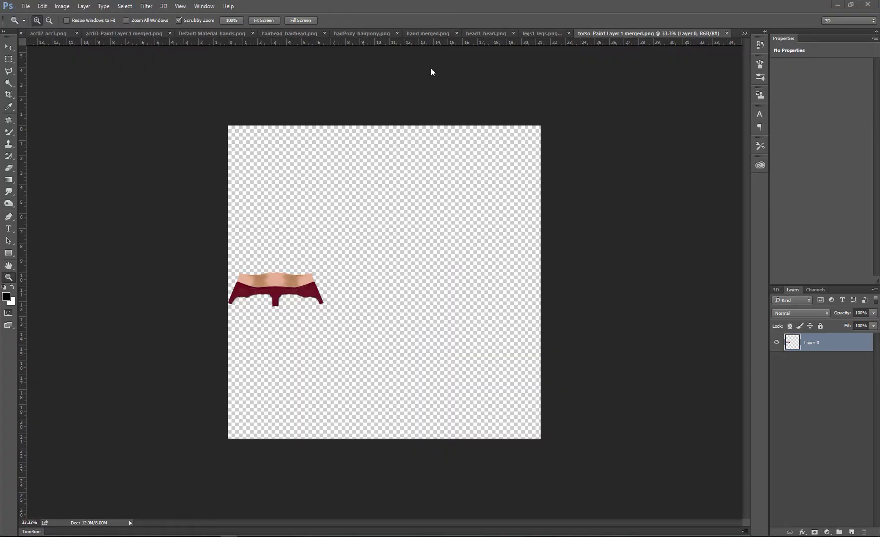
- In Photoshop, smooth the dark red area of the torso texture with a 498 px Mixer Brush and save the file
{"action": "left_click", "coordinate": [425, 33]}
{"action": "left_click", "coordinate": [611, 33]}
{"action": "key", "text": "ctrl+Tab"}
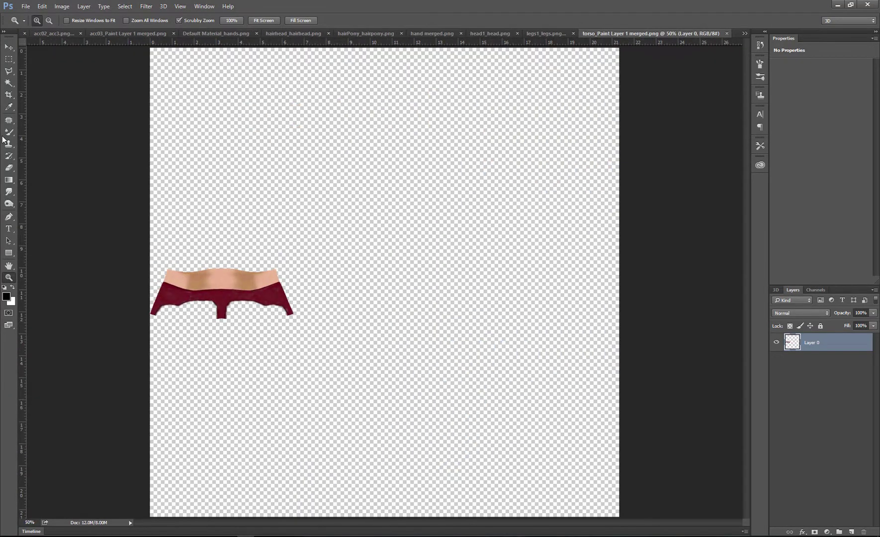
{"action": "left_click", "coordinate": [6, 134]}
{"action": "right_click", "coordinate": [411, 341]}
{"action": "type", "text": "498"}
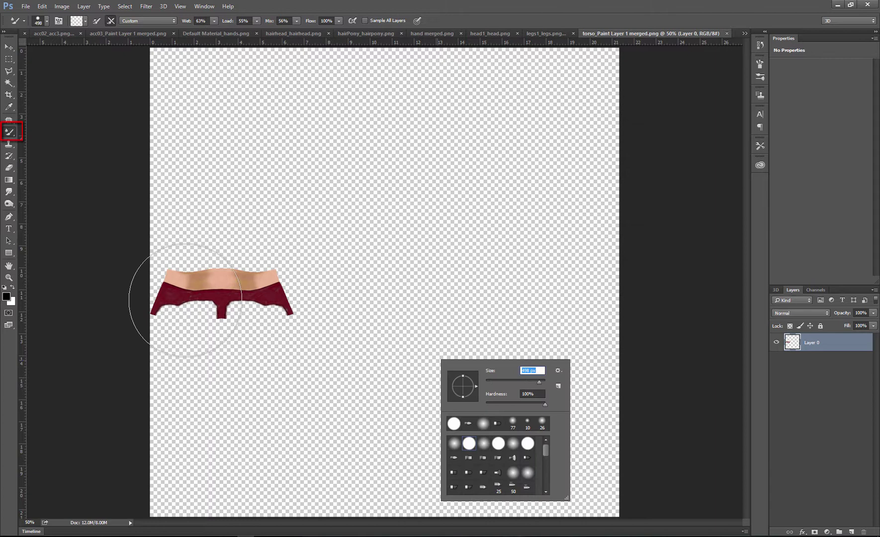
{"action": "key", "text": "Return"}
{"action": "key", "text": "s"}
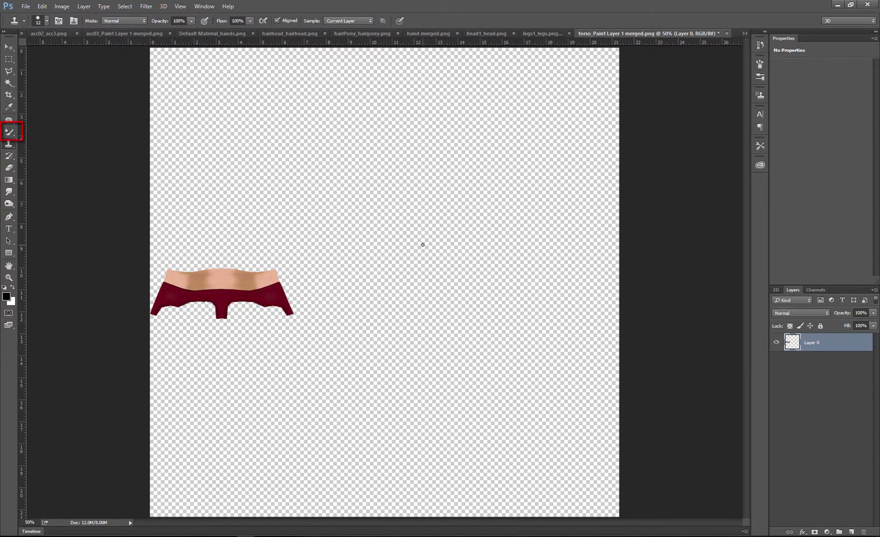
{"action": "left_click", "coordinate": [27, 9]}
{"action": "left_click", "coordinate": [35, 100]}
- Smooth the dark stocking areas in legs1_legs.png and spread their side edges outward with a 26 px Mixer Brush
{"action": "left_click", "coordinate": [545, 34]}
{"action": "left_click", "coordinate": [9, 132]}
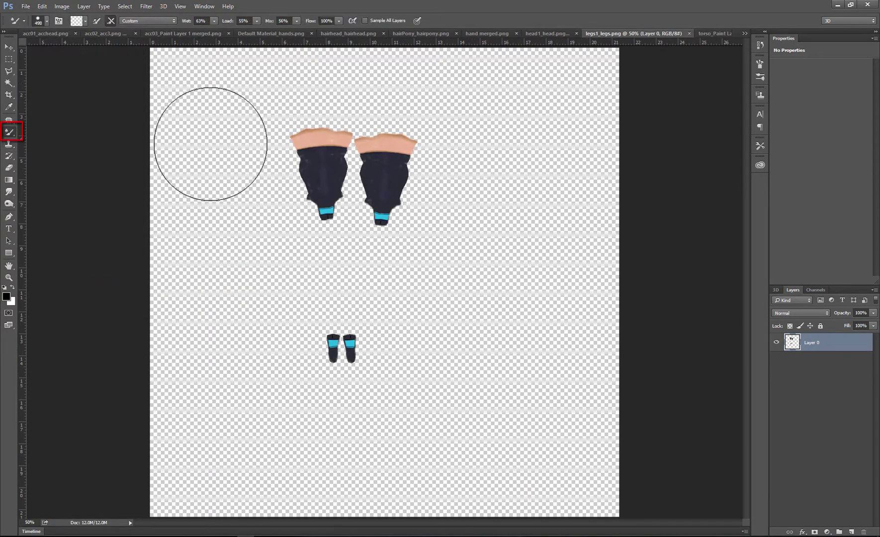
{"action": "left_click", "coordinate": [9, 278]}
{"action": "triple_click", "coordinate": [332, 166]}
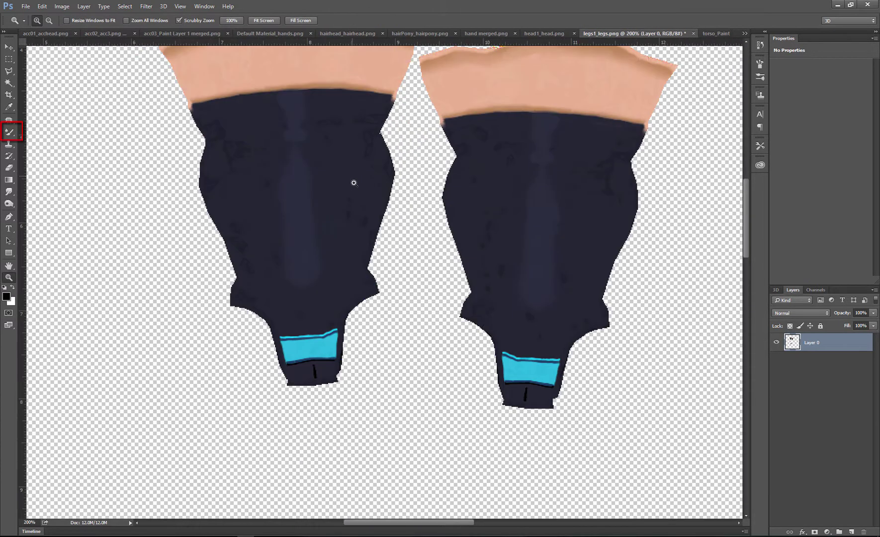
{"action": "key", "text": "b"}
{"action": "right_click", "coordinate": [317, 177]}
{"action": "left_click_drag", "start_coordinate": [404, 199], "coordinate": [370, 200]}
{"action": "left_click", "coordinate": [369, 199]}
{"action": "mouse_move", "coordinate": [328, 133]}
{"action": "left_mouse_down"}
{"action": "mouse_move", "coordinate": [380, 186]}
{"action": "mouse_move", "coordinate": [385, 117]}
{"action": "left_mouse_up"}
{"action": "mouse_move", "coordinate": [208, 198]}
{"action": "left_mouse_down"}
{"action": "mouse_move", "coordinate": [200, 128]}
{"action": "mouse_move", "coordinate": [225, 276]}
{"action": "left_mouse_up"}
{"action": "left_click_drag", "start_coordinate": [366, 273], "coordinate": [330, 313]}
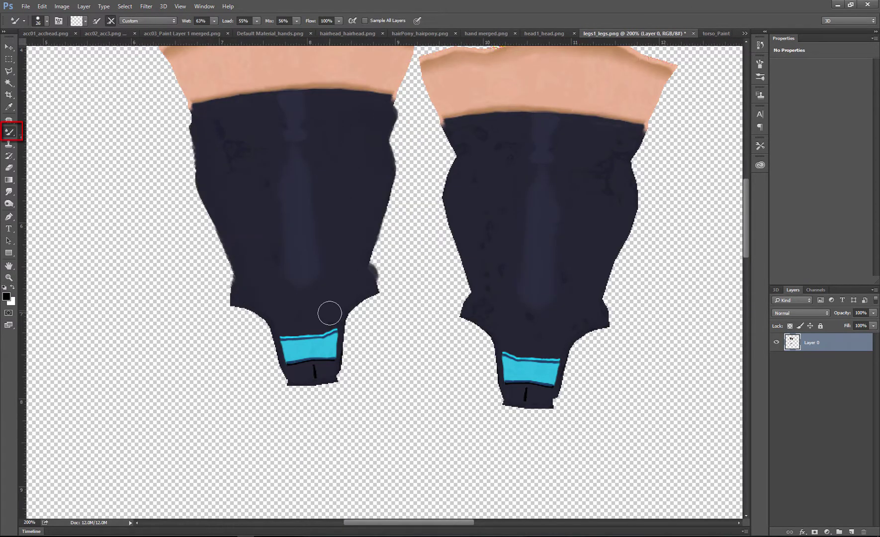
{"action": "left_click_drag", "start_coordinate": [577, 318], "coordinate": [600, 305]}
- Spread the upper corners of both stockings outward past the texture's edge with a 15 px Mixer Brush
{"action": "scroll", "coordinate": [648, 127], "scroll_direction": "up", "scroll_amount": 1, "text": "ctrl"}
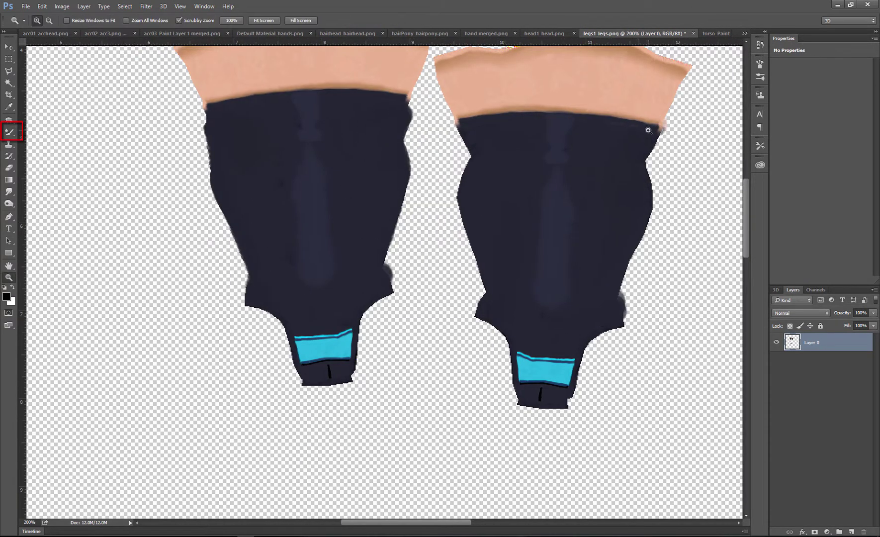
{"action": "left_click_drag", "start_coordinate": [648, 129], "coordinate": [656, 128]}
{"action": "left_click_drag", "start_coordinate": [399, 93], "coordinate": [407, 97]}
{"action": "right_click", "coordinate": [427, 106]}
{"action": "left_click_drag", "start_coordinate": [481, 130], "coordinate": [480, 129]}
{"action": "left_click_drag", "start_coordinate": [409, 98], "coordinate": [415, 101]}
{"action": "left_click_drag", "start_coordinate": [211, 110], "coordinate": [203, 115]}
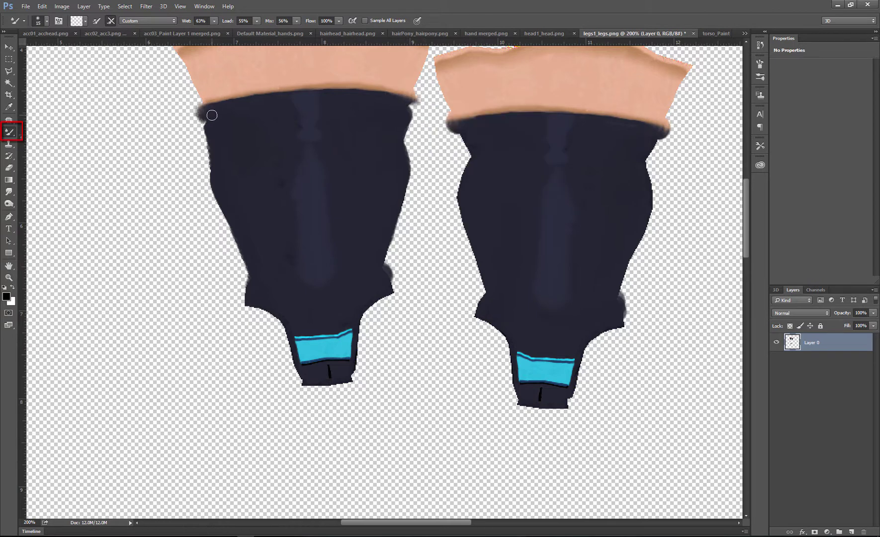
- Extend the upper edges of both skin areas above the stockings outward with the Mixer Brush
{"action": "left_click_drag", "start_coordinate": [746, 244], "coordinate": [746, 216]}
{"action": "right_click", "coordinate": [246, 201]}
{"action": "left_click_drag", "start_coordinate": [297, 224], "coordinate": [300, 224]}
{"action": "mouse_move", "coordinate": [259, 187]}
{"action": "left_mouse_down"}
{"action": "mouse_move", "coordinate": [180, 211]}
{"action": "mouse_move", "coordinate": [422, 196]}
{"action": "mouse_move", "coordinate": [645, 218]}
{"action": "mouse_move", "coordinate": [684, 233]}
{"action": "left_mouse_up"}
{"action": "mouse_move", "coordinate": [681, 226]}
{"action": "left_mouse_down"}
{"action": "mouse_move", "coordinate": [485, 210]}
{"action": "mouse_move", "coordinate": [439, 224]}
{"action": "left_mouse_up"}
{"action": "left_click_drag", "start_coordinate": [419, 185], "coordinate": [383, 182]}
{"action": "left_click_drag", "start_coordinate": [298, 175], "coordinate": [194, 207]}
{"action": "key", "text": "z"}
{"action": "left_click", "coordinate": [365, 297], "text": "alt"}
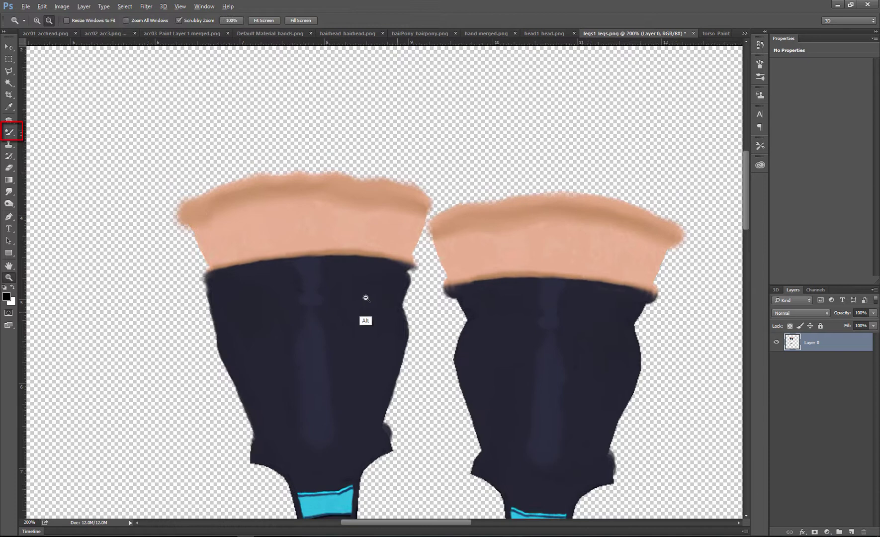
- Select the entire acc02_acc3.png texture and copy it
{"action": "left_click", "coordinate": [544, 33]}
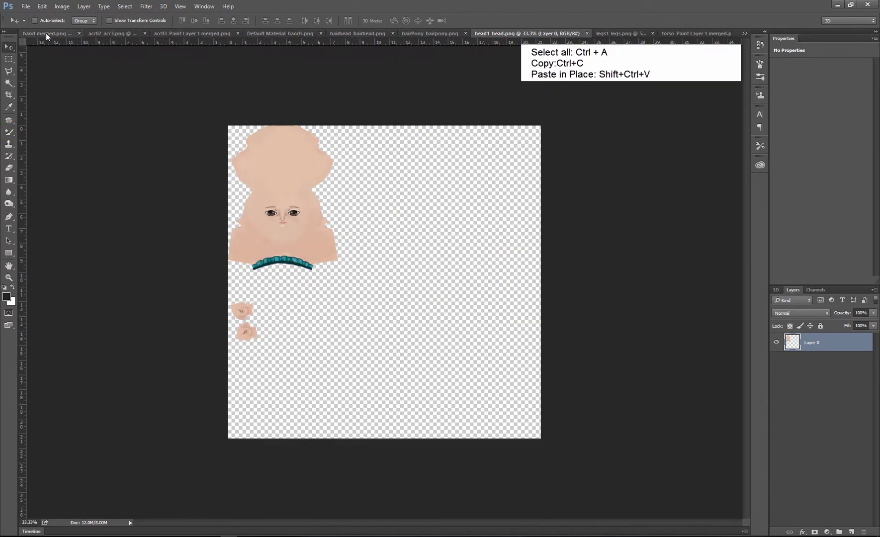
{"action": "left_click", "coordinate": [38, 33]}
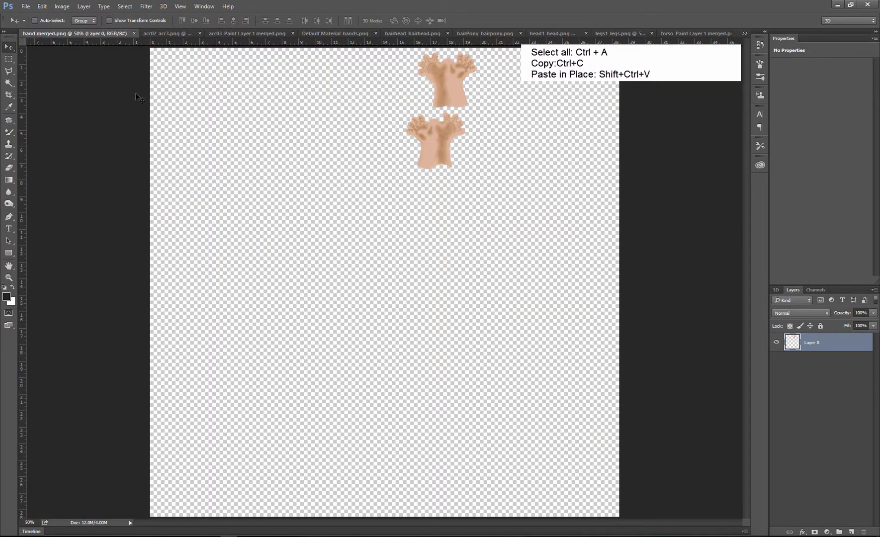
{"action": "left_click", "coordinate": [9, 277]}
{"action": "left_click", "coordinate": [116, 90], "text": "alt"}
{"action": "left_click", "coordinate": [149, 33]}
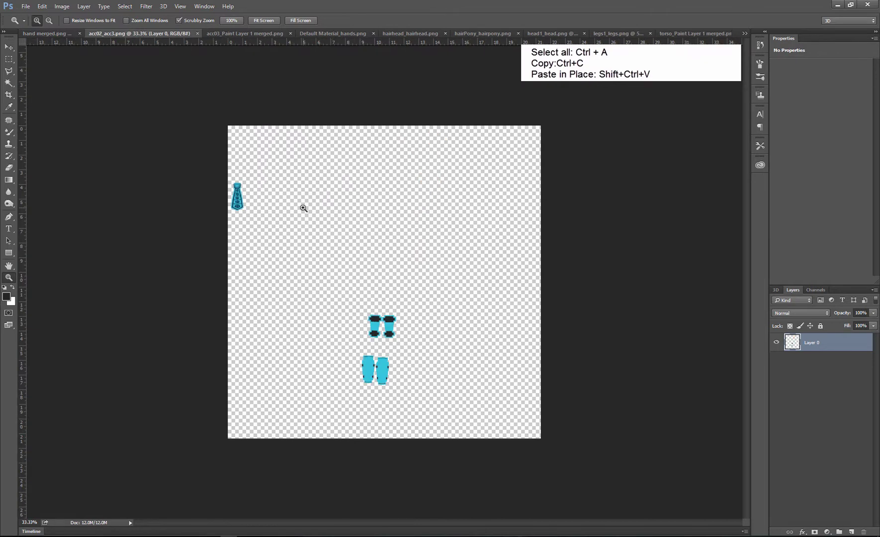
{"action": "key", "text": "a"}
{"action": "key", "text": "ctrl+a"}
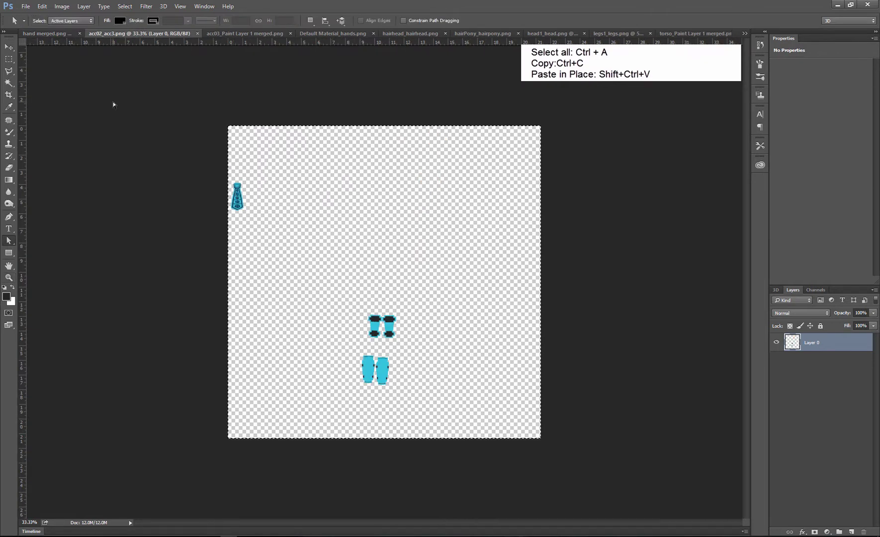
- Paste the copied acc02_acc3 texture in place into hand merged.png as a new layer
{"action": "left_click", "coordinate": [38, 33]}
{"action": "left_click", "coordinate": [42, 6]}
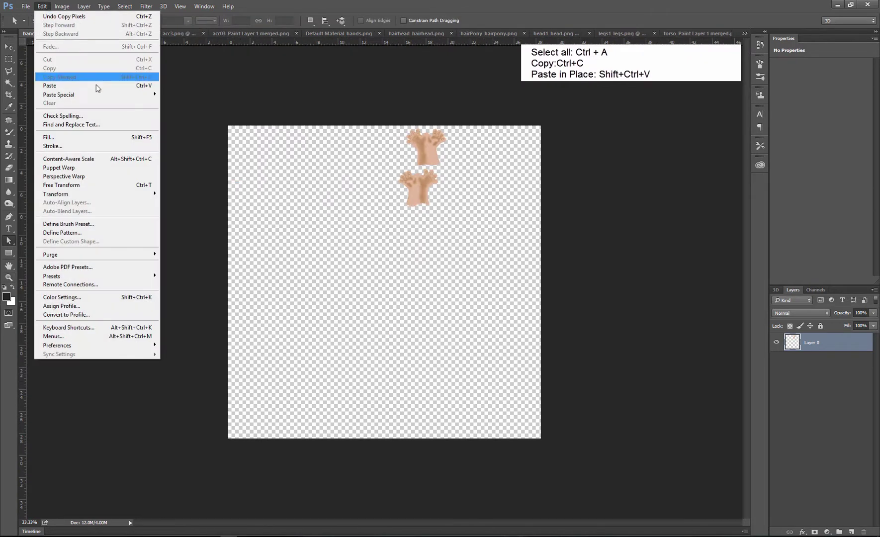
{"action": "mouse_move", "coordinate": [118, 95]}
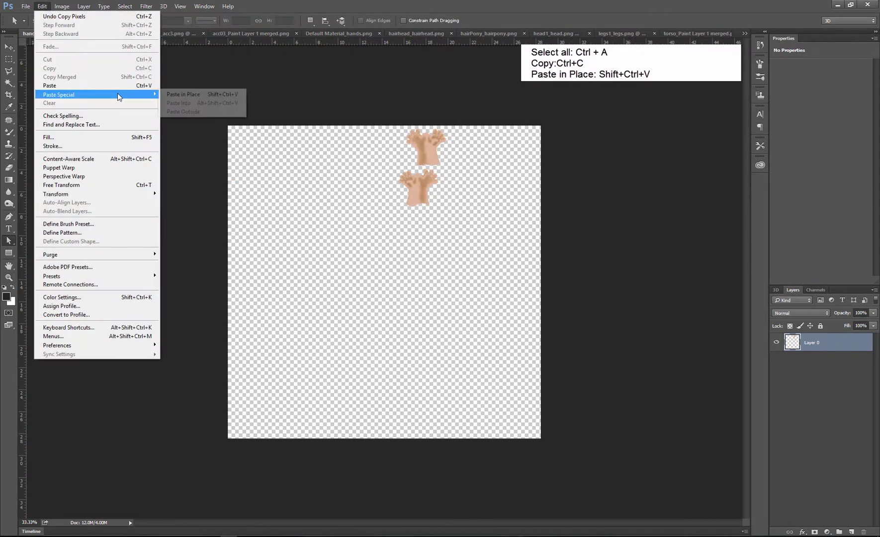
{"action": "left_click", "coordinate": [208, 96]}
{"action": "left_click", "coordinate": [182, 32]}
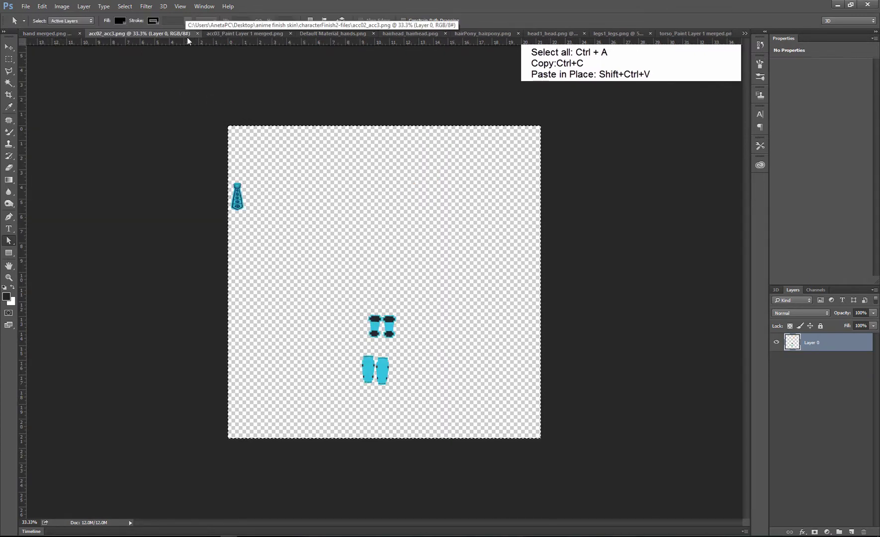
{"action": "key", "text": "shift+ctrl+v"}
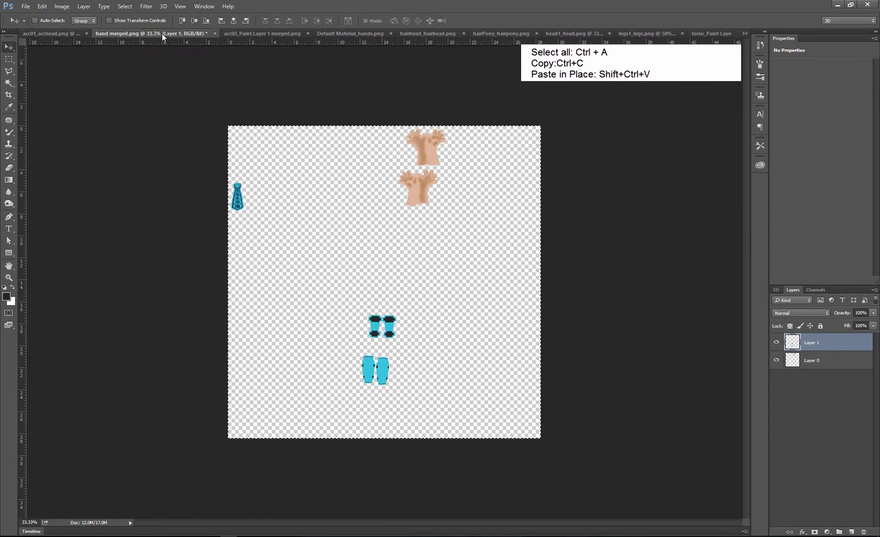
- Paste the acc01_acchead, acc03_Paint Layer 1 merged and Default Material_hands textures in place into hand merged.png as separate layers
{"action": "left_click", "coordinate": [42, 6]}
{"action": "mouse_move", "coordinate": [100, 94]}
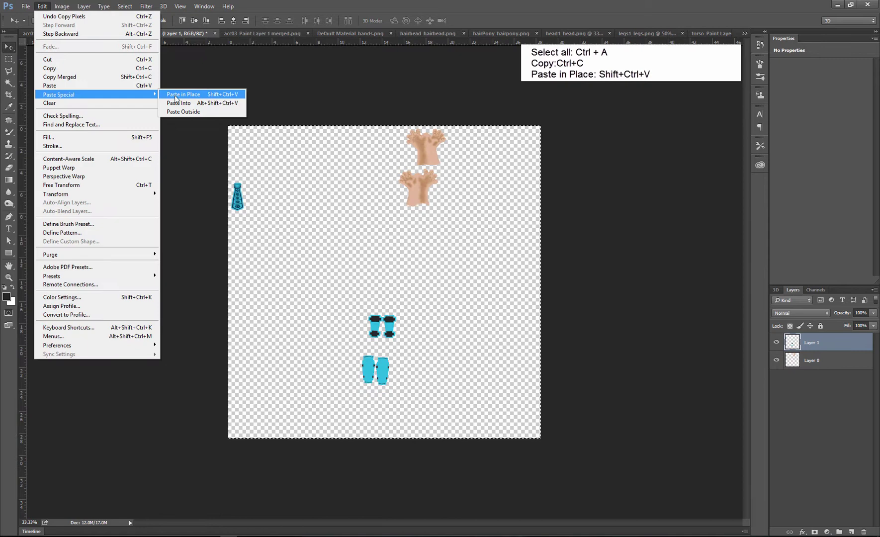
{"action": "left_click", "coordinate": [175, 95]}
{"action": "left_click", "coordinate": [176, 35]}
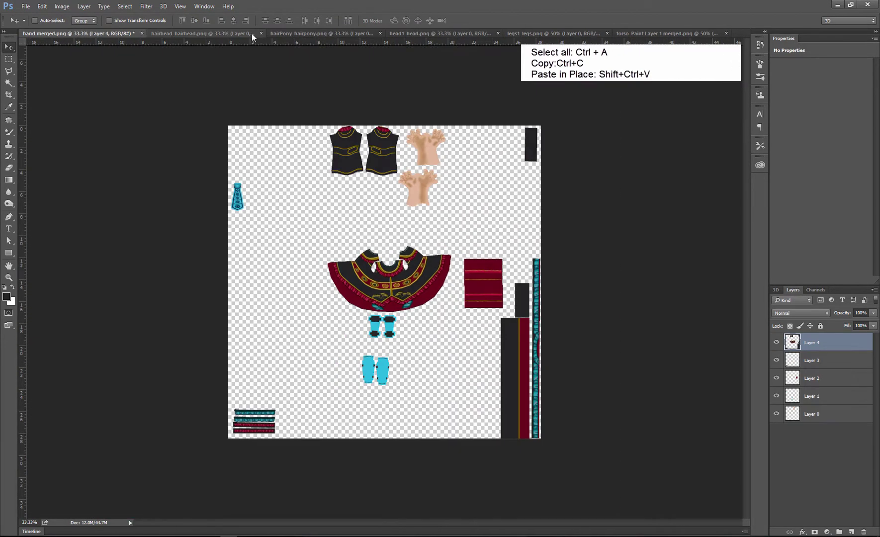
- Copy the hairhead_hairhead and hairPony_hairpony textures in place into hand merged.png as separate layers, closing each source file
{"action": "left_click", "coordinate": [213, 35]}
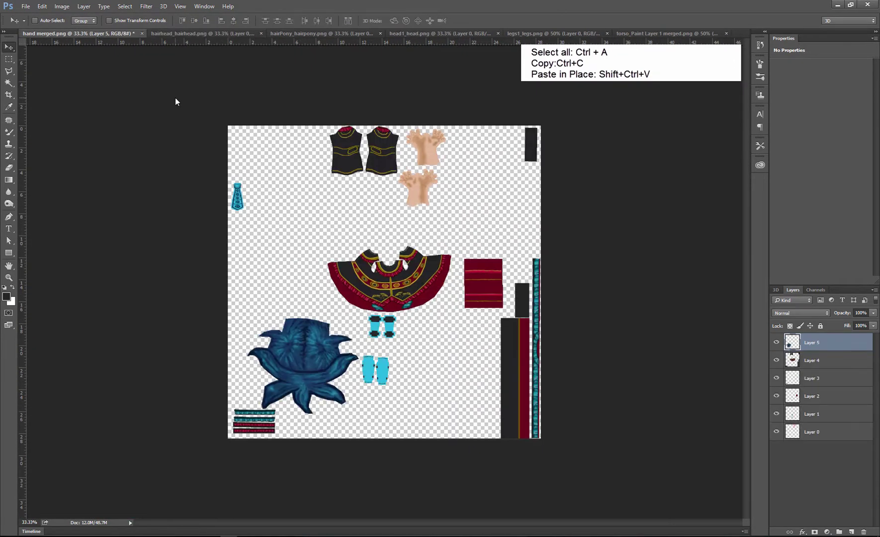
{"action": "left_click", "coordinate": [249, 33]}
{"action": "left_click", "coordinate": [267, 33]}
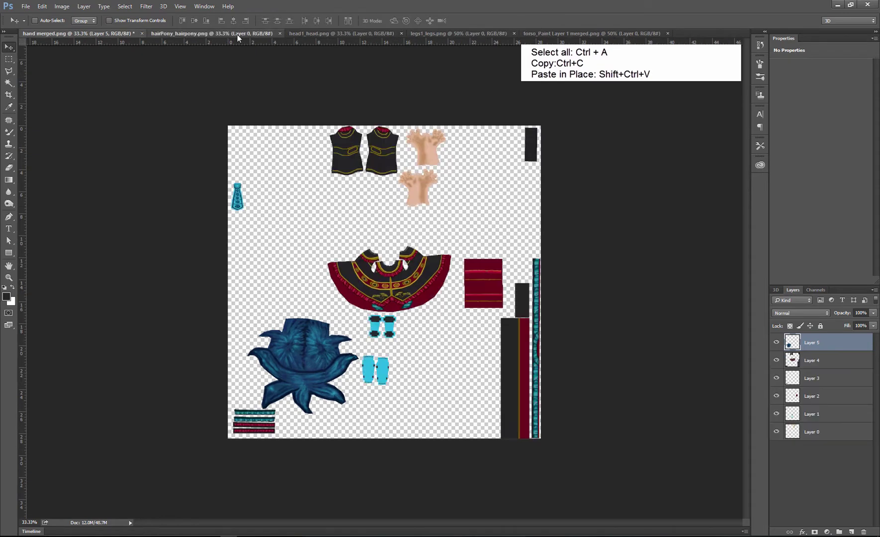
{"action": "left_click", "coordinate": [237, 34]}
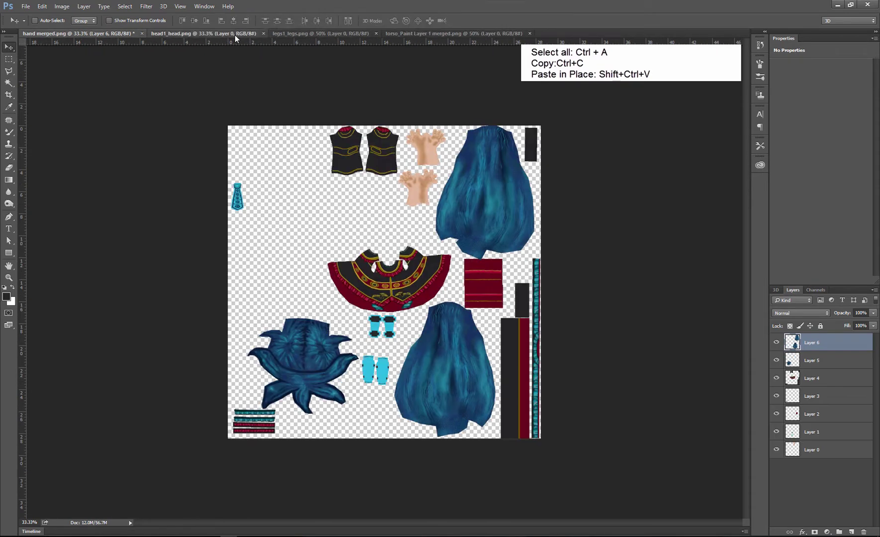
- Copy the head1_head, legs1_legs and torso_Paint Layer 1 merged textures in place into hand merged.png as separate layers
{"action": "left_click", "coordinate": [234, 35]}
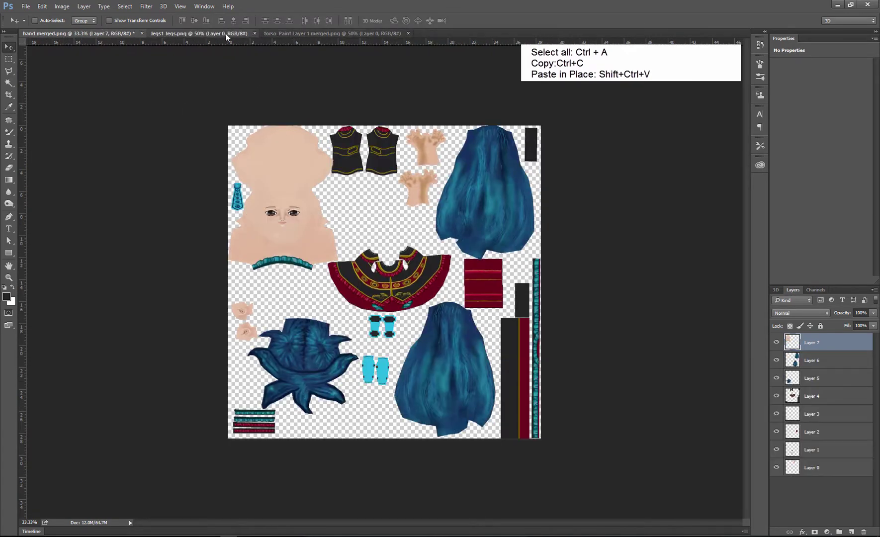
{"action": "left_click", "coordinate": [225, 33]}
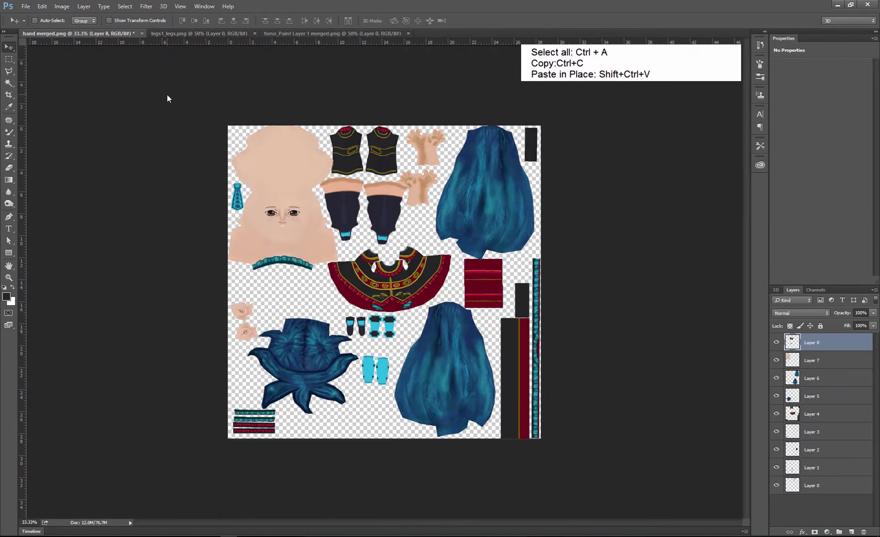
{"action": "left_click", "coordinate": [248, 33]}
{"action": "left_click", "coordinate": [254, 33]}
{"action": "left_click", "coordinate": [206, 33]}
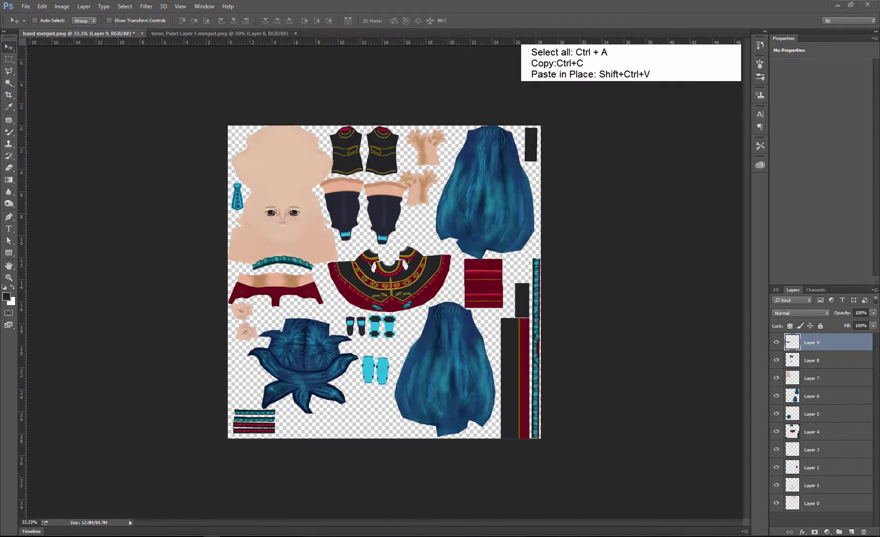
- Save the combined texture as a PNG named color texture in the anime finish skin folder with the default PNG options
{"action": "left_click", "coordinate": [29, 6]}
{"action": "left_click", "coordinate": [38, 109]}
{"action": "left_click", "coordinate": [110, 240]}
{"action": "left_click", "coordinate": [107, 366]}
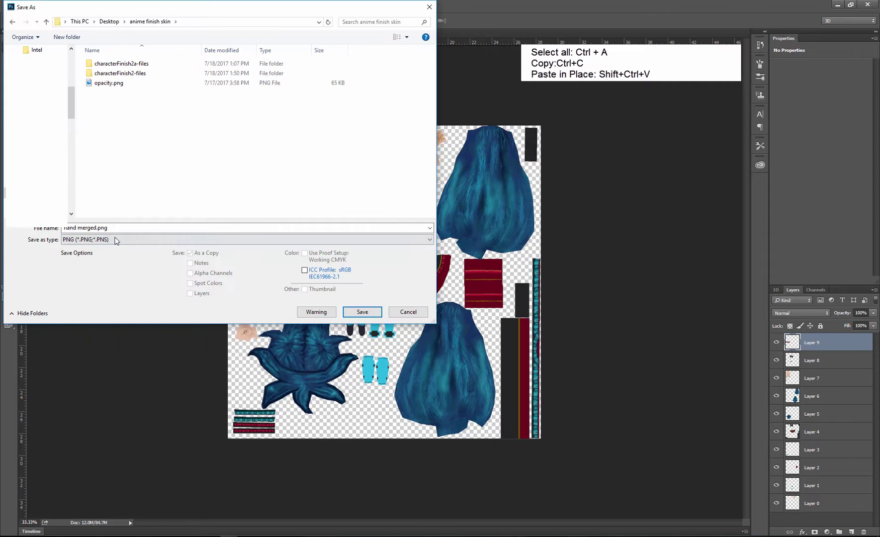
{"action": "left_click", "coordinate": [117, 227]}
{"action": "type", "text": "color texture"}
{"action": "key", "text": "Return"}
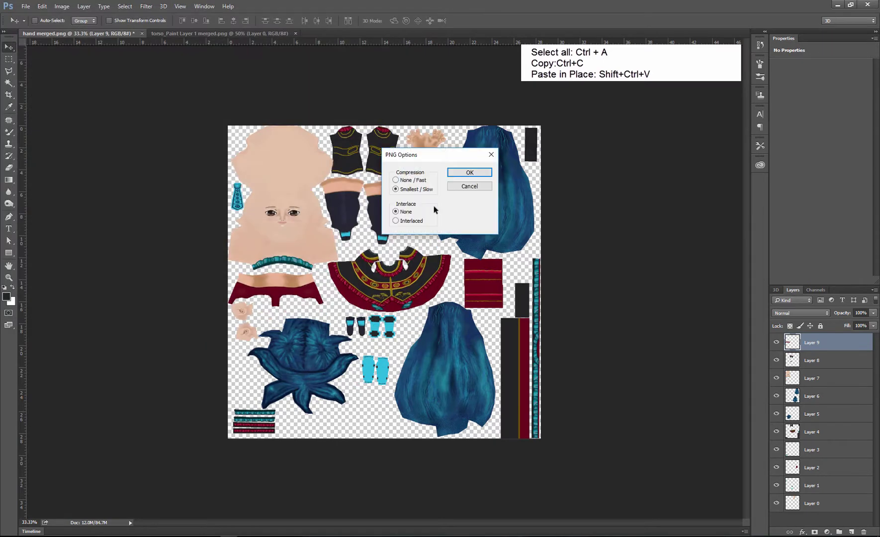
{"action": "key", "text": "Return"}
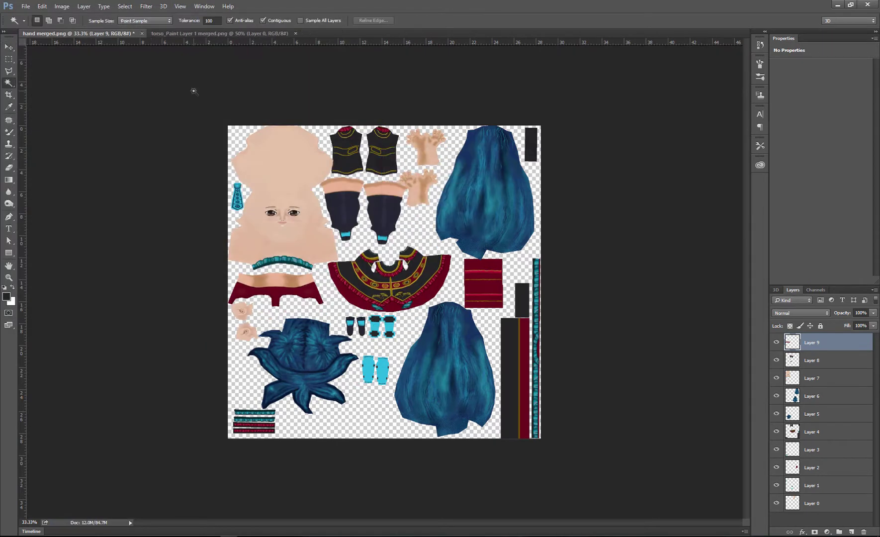
- Close the torso texture, then add a new empty layer on top and set the foreground color to 000000
{"action": "left_click", "coordinate": [294, 34]}
{"action": "left_click", "coordinate": [850, 532]}
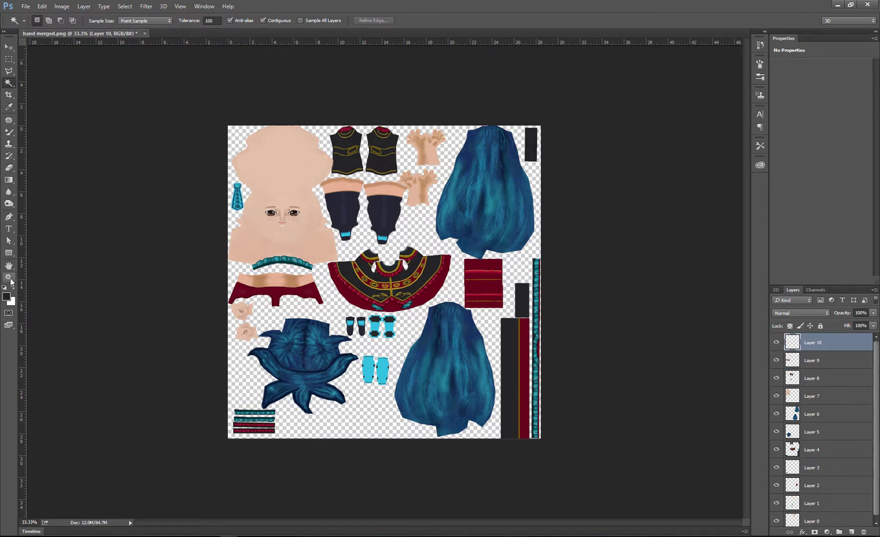
{"action": "left_click", "coordinate": [9, 278]}
{"action": "left_click", "coordinate": [609, 258]}
{"action": "left_click", "coordinate": [608, 259]}
{"action": "left_click", "coordinate": [609, 259]}
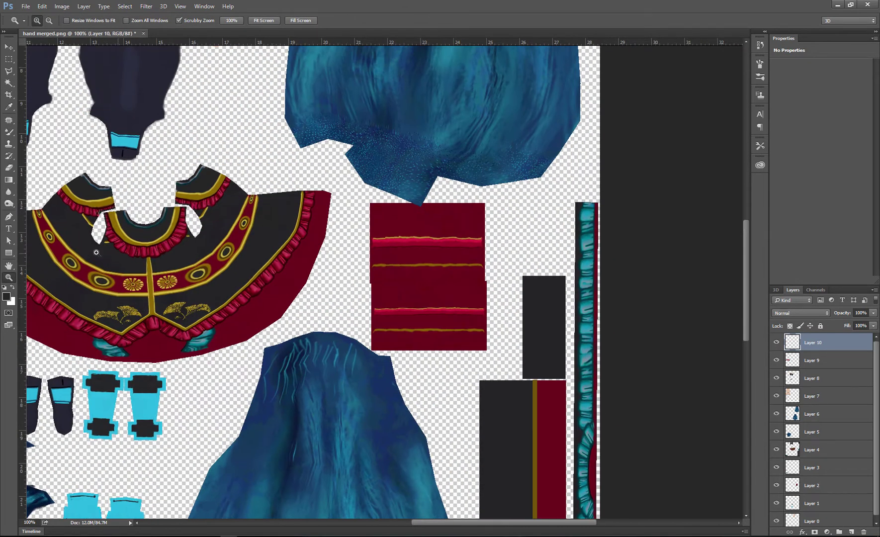
{"action": "left_click", "coordinate": [7, 298]}
{"action": "type", "text": "000000"}
{"action": "key", "text": "Return"}
- Brush black over the dark backing beside the ruffle strips on the new layer and check the paint by toggling its visibility
{"action": "left_click", "coordinate": [592, 223]}
{"action": "left_click", "coordinate": [592, 224]}
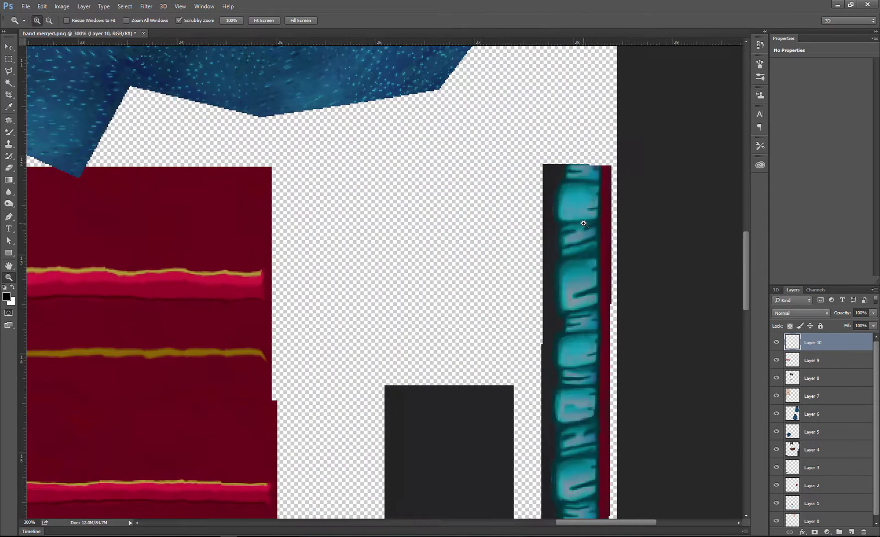
{"action": "left_click", "coordinate": [583, 224]}
{"action": "left_click", "coordinate": [10, 132]}
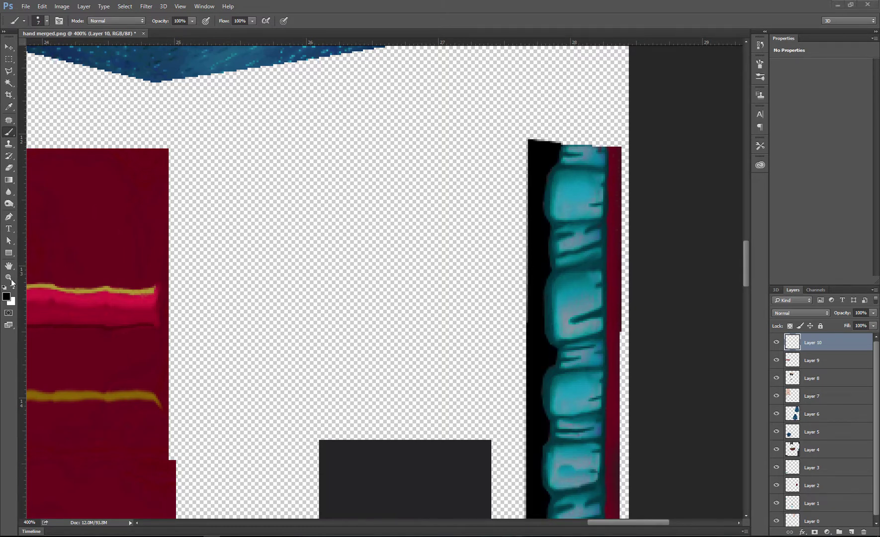
{"action": "left_click", "coordinate": [9, 278]}
{"action": "left_click_drag", "start_coordinate": [492, 276], "coordinate": [322, 315]}
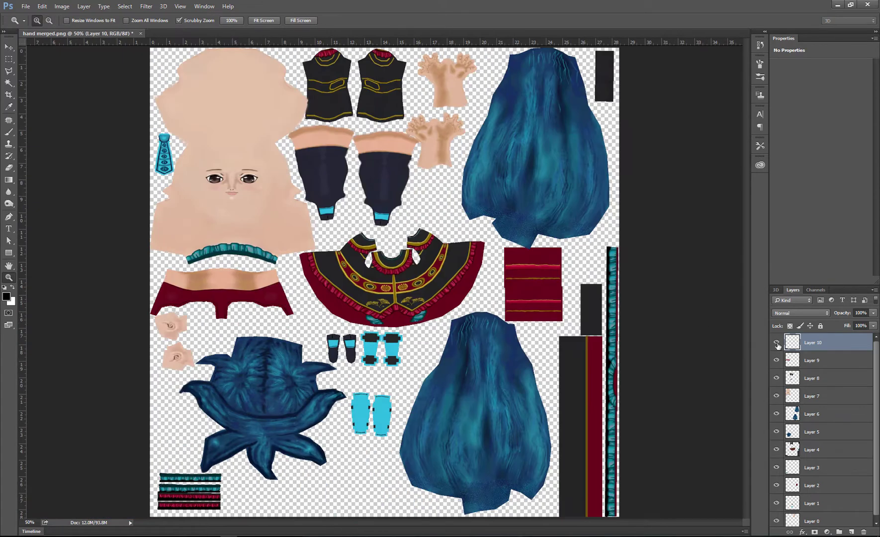
{"action": "left_click", "coordinate": [776, 343]}
{"action": "left_click", "coordinate": [776, 342]}
- Add a new layer beneath the black-painted layer and fill it with white
{"action": "left_click", "coordinate": [821, 362]}
{"action": "left_click", "coordinate": [851, 531]}
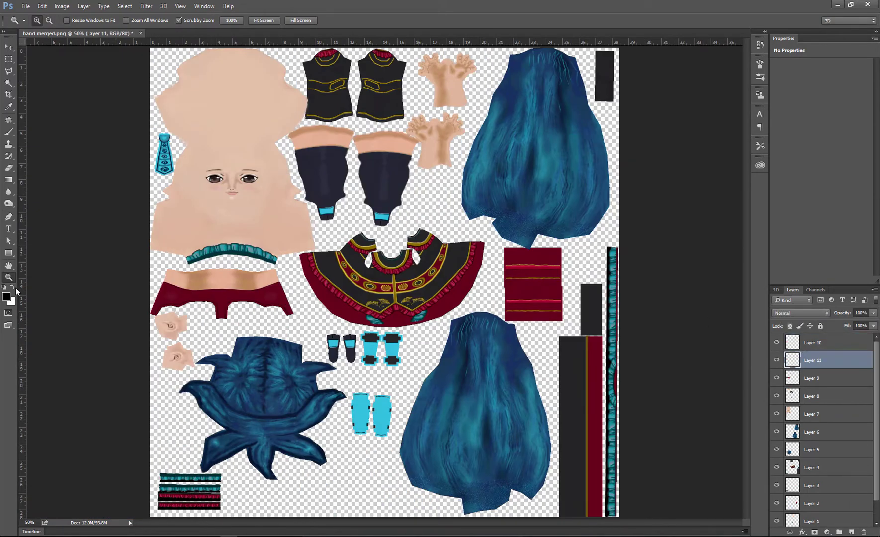
{"action": "left_click", "coordinate": [13, 287]}
{"action": "left_click", "coordinate": [42, 7]}
{"action": "left_click", "coordinate": [48, 137]}
{"action": "left_click", "coordinate": [498, 161]}
- Save the black-and-white mask as a PNG over the existing opacity.png with the default PNG options
{"action": "left_click", "coordinate": [26, 6]}
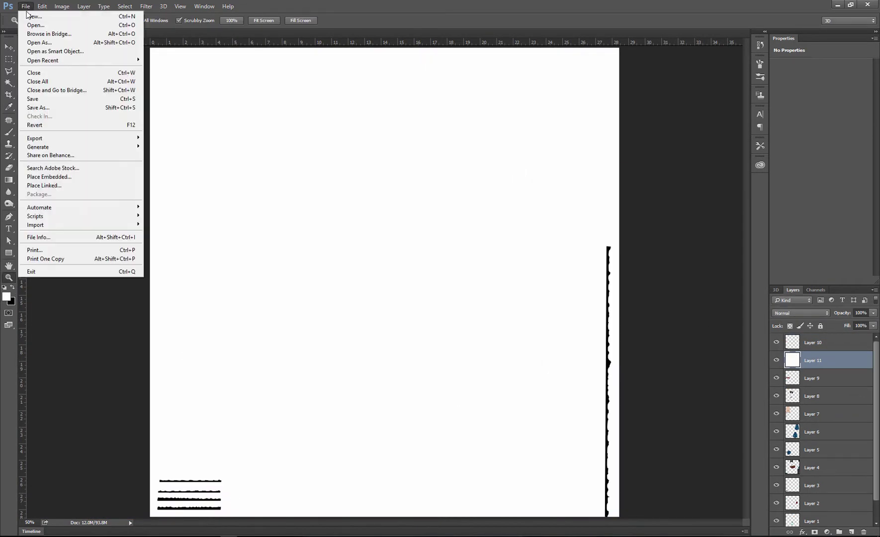
{"action": "left_click", "coordinate": [35, 109]}
{"action": "left_click", "coordinate": [259, 74]}
{"action": "left_click", "coordinate": [370, 314]}
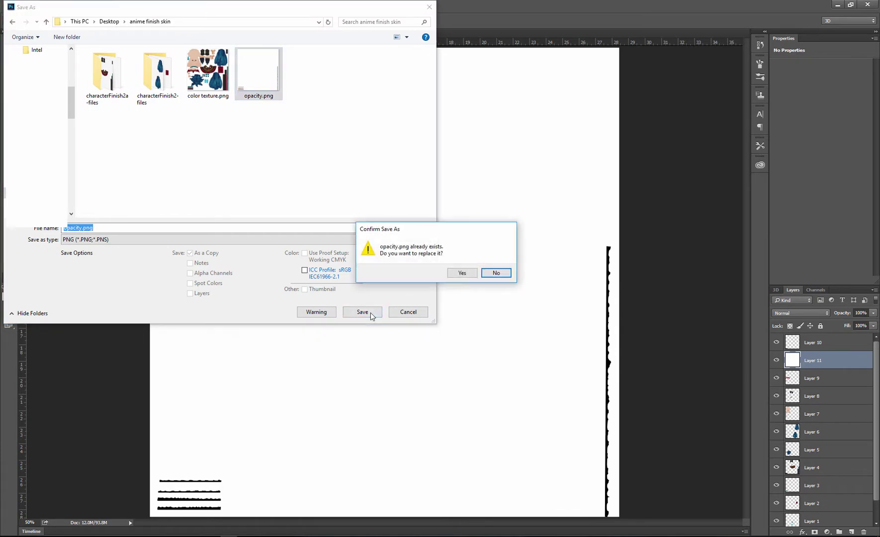
{"action": "left_click", "coordinate": [462, 273]}
{"action": "left_click", "coordinate": [465, 173]}
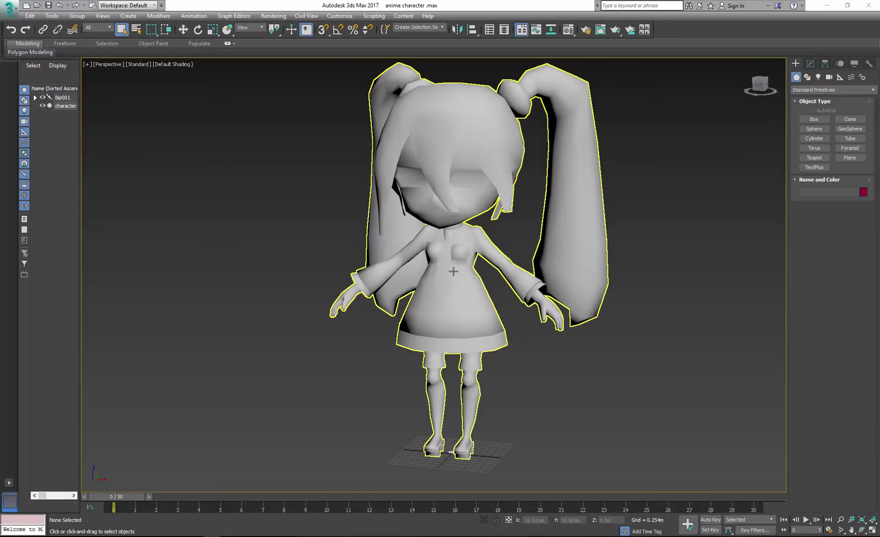
- Switch to 3ds Max and load color texture.png as the Diffuse bitmap of the first material in the Material Editor
{"action": "key", "text": "m"}
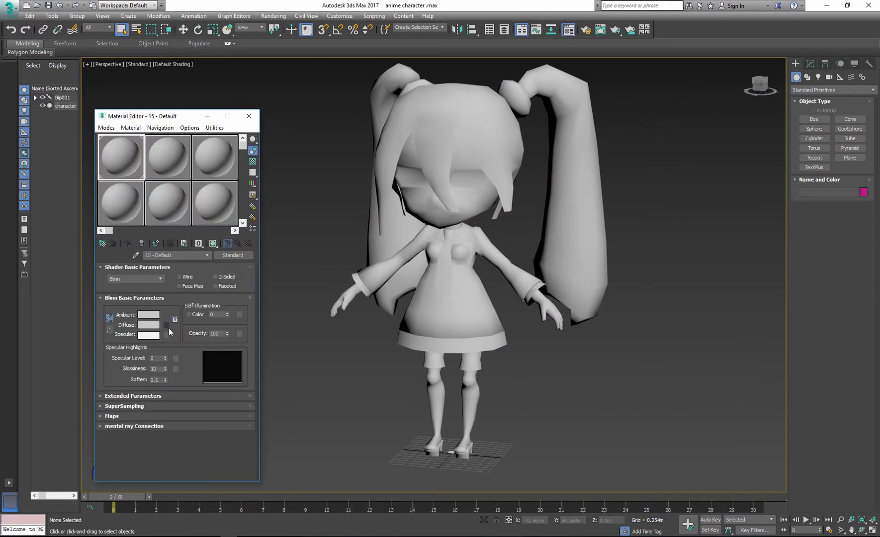
{"action": "left_click", "coordinate": [166, 325]}
{"action": "left_click", "coordinate": [362, 168]}
{"action": "left_click", "coordinate": [476, 408]}
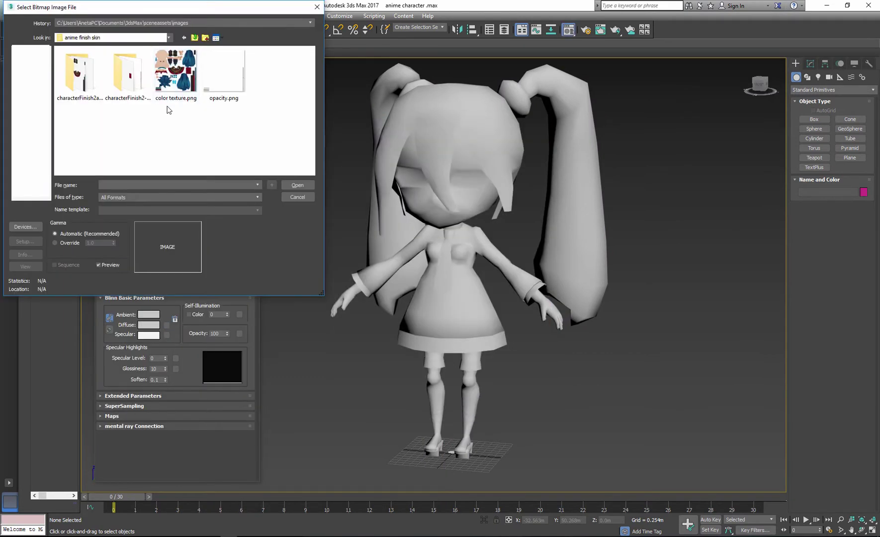
{"action": "left_click", "coordinate": [175, 75]}
{"action": "left_click", "coordinate": [304, 186]}
{"action": "left_click", "coordinate": [237, 242]}
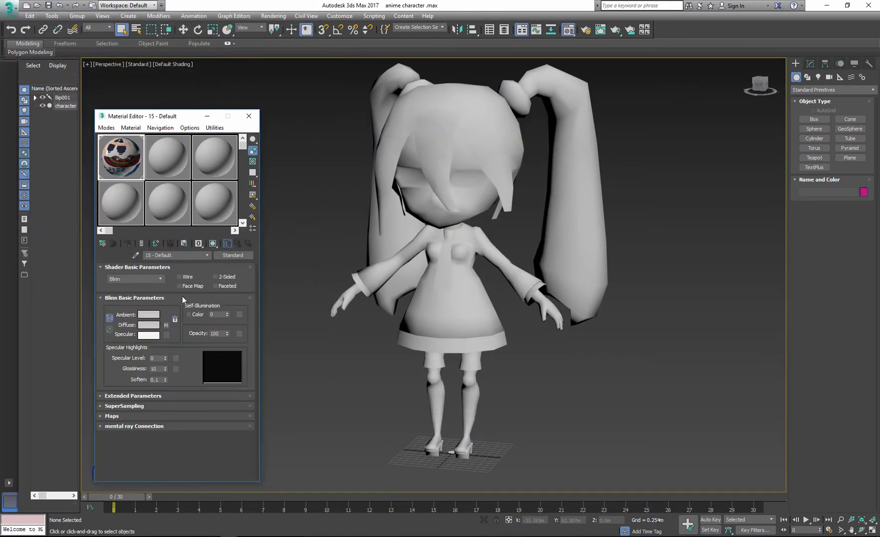
- Load opacity.png as the bitmap for the material's Opacity map
{"action": "left_click", "coordinate": [100, 417]}
{"action": "left_click", "coordinate": [183, 330]}
{"action": "left_click", "coordinate": [472, 408]}
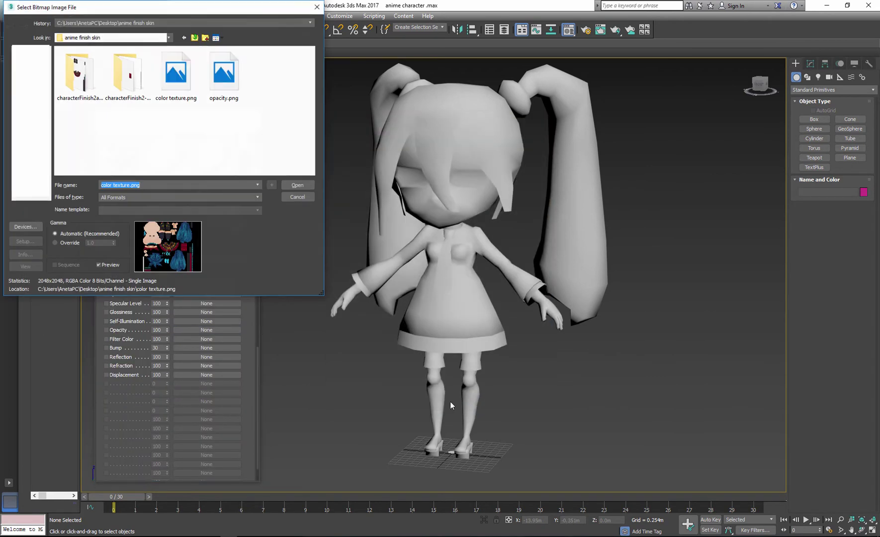
{"action": "left_click", "coordinate": [224, 75]}
{"action": "left_click", "coordinate": [297, 184]}
{"action": "left_click", "coordinate": [237, 243]}
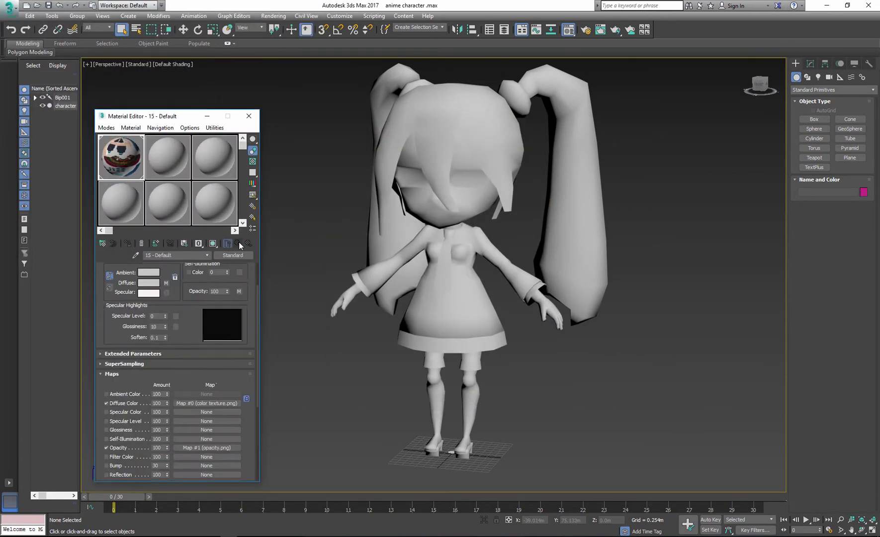
- Make the material 2-Sided and assign it to the character mesh with its textures shown in the viewport
{"action": "scroll", "coordinate": [244, 279], "scroll_direction": "up", "scroll_amount": 3}
{"action": "left_click", "coordinate": [422, 239]}
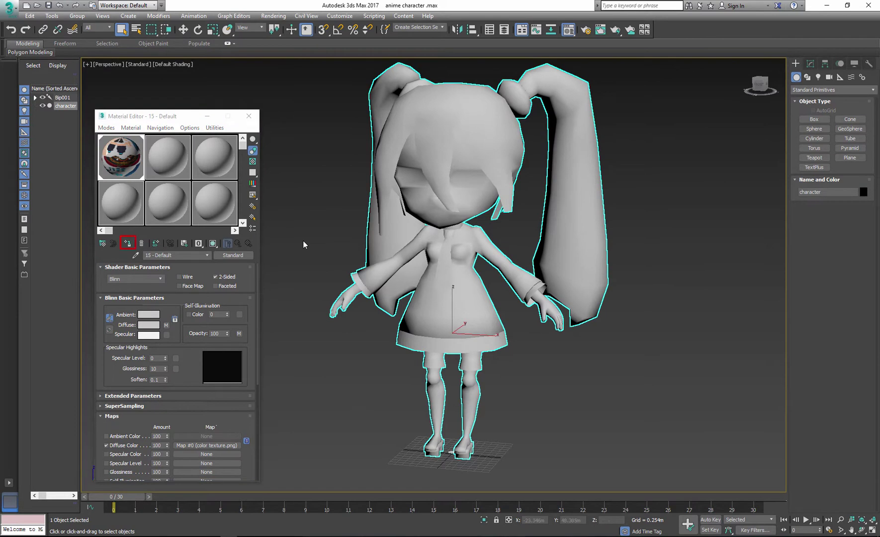
{"action": "left_click", "coordinate": [128, 244]}
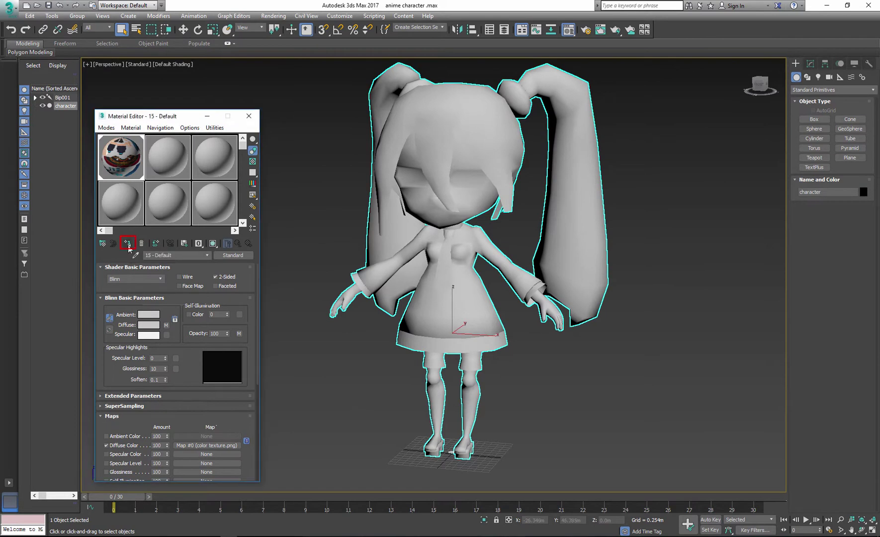
{"action": "left_click", "coordinate": [214, 245]}
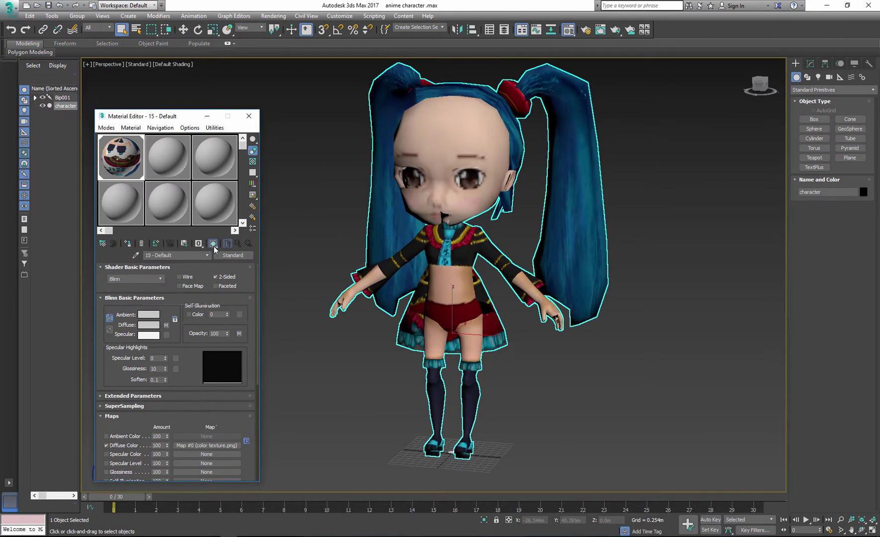
- Set the perspective viewport to High Quality shading and close the Material Editor
{"action": "left_click", "coordinate": [147, 68]}
{"action": "left_click", "coordinate": [155, 73]}
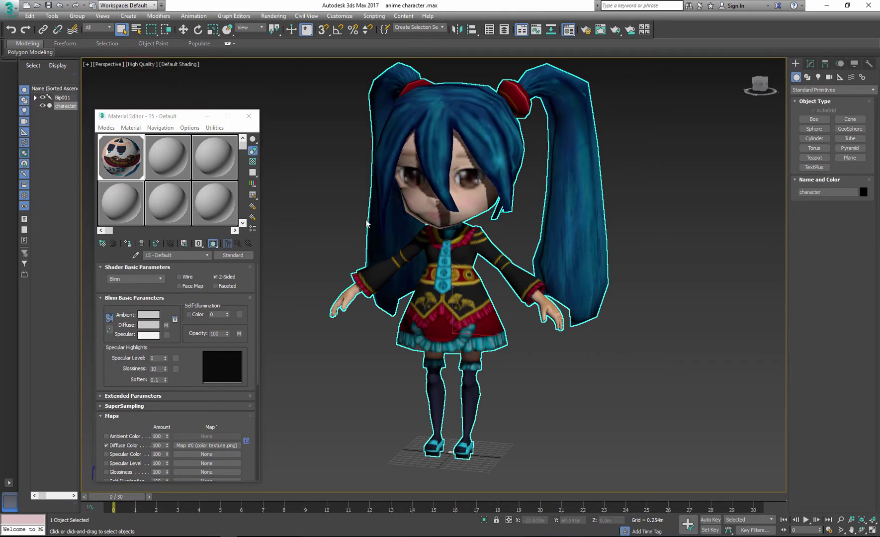
{"action": "left_click", "coordinate": [249, 121]}
- Inspect the textured character from several sides, then render the whole figure from the front
{"action": "scroll", "coordinate": [343, 236], "scroll_direction": "down", "scroll_amount": 4}
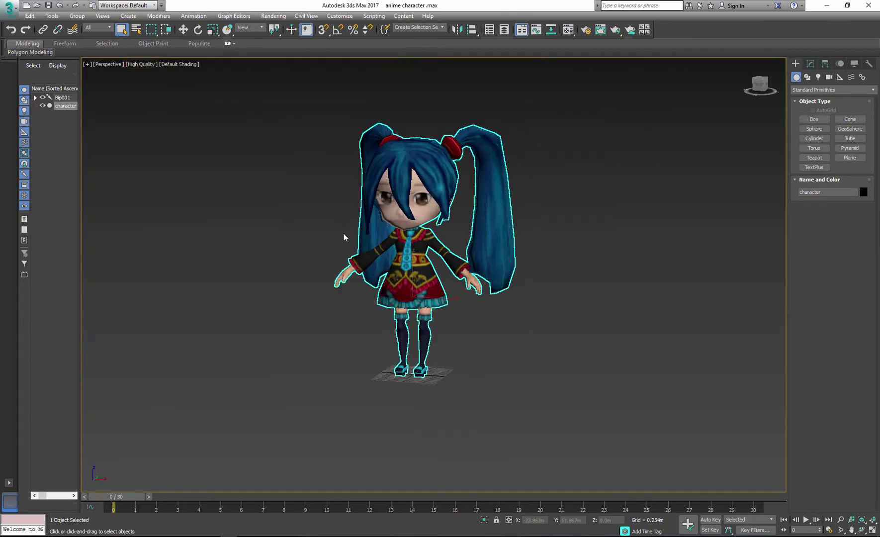
{"action": "middle_click_drag", "start_coordinate": [343, 235], "coordinate": [404, 252], "text": "alt"}
{"action": "left_click", "coordinate": [543, 249]}
{"action": "middle_click_drag", "start_coordinate": [543, 249], "coordinate": [582, 255], "text": "alt"}
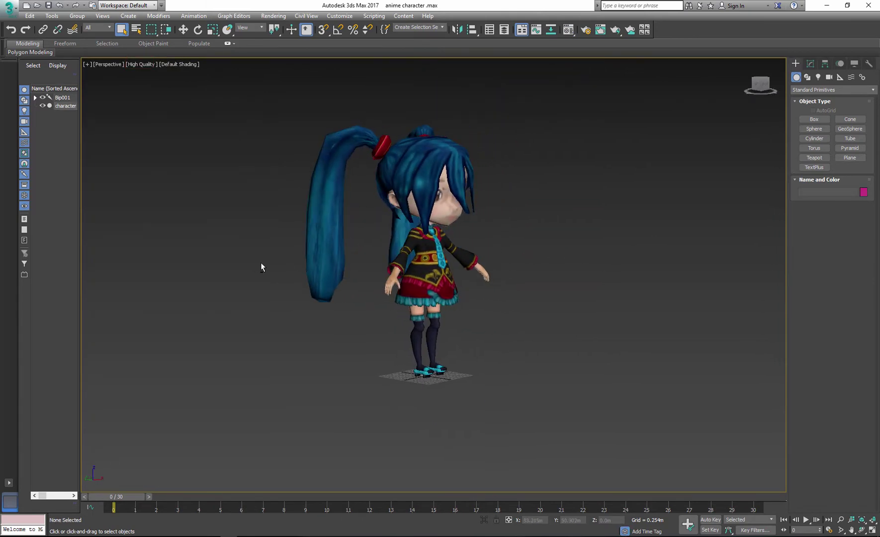
{"action": "middle_click_drag", "start_coordinate": [261, 267], "coordinate": [453, 265], "text": "alt"}
{"action": "scroll", "coordinate": [455, 265], "scroll_direction": "up", "scroll_amount": 3}
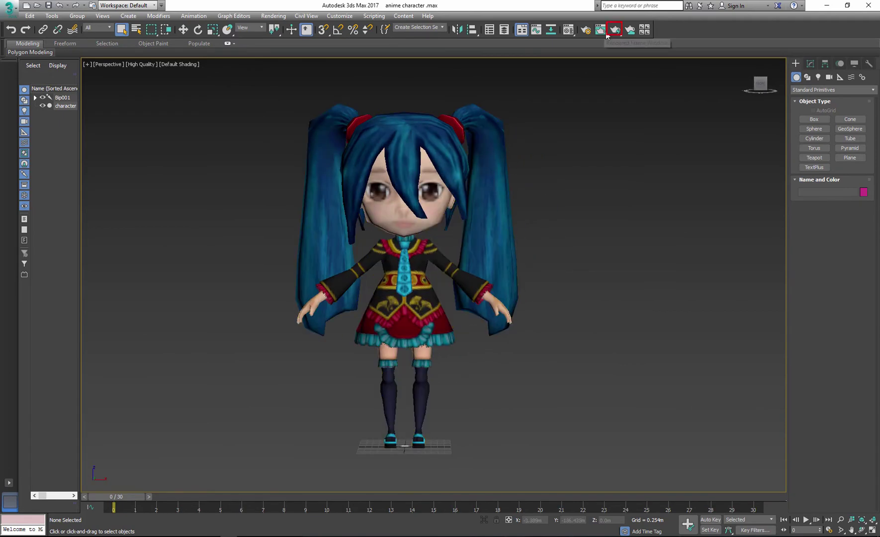
{"action": "left_click", "coordinate": [606, 33]}
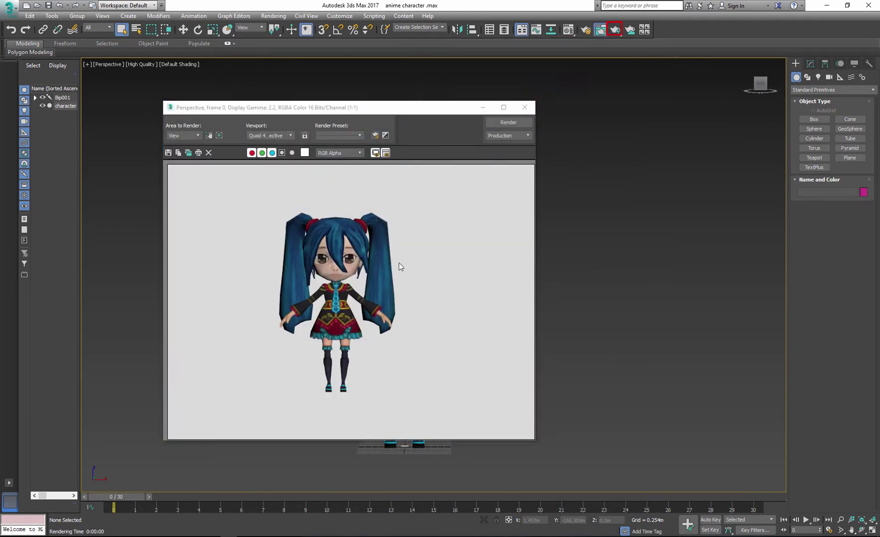
{"action": "left_click", "coordinate": [524, 107]}
- Render a close-up of the character's face, outfit and stockings from the front, then close the render window
{"action": "scroll", "coordinate": [365, 361], "scroll_direction": "up", "scroll_amount": 5}
{"action": "left_click", "coordinate": [615, 30]}
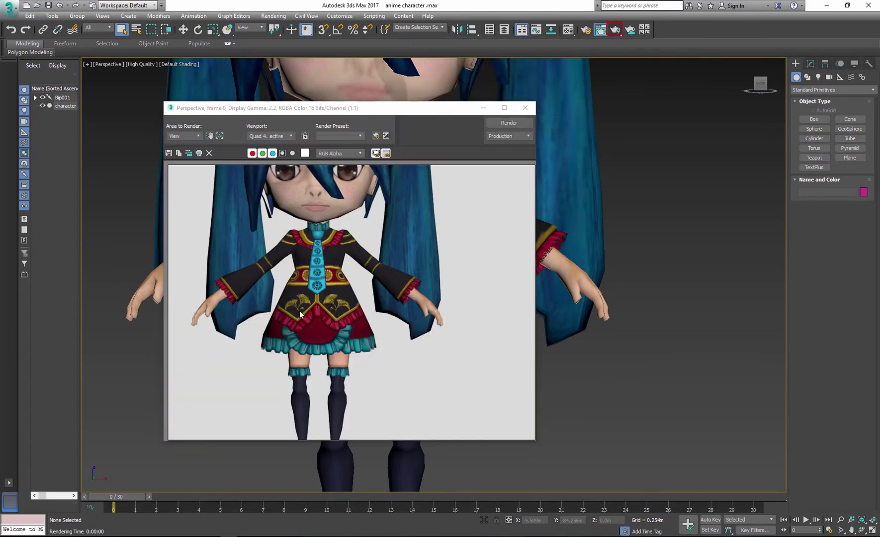
{"action": "left_click", "coordinate": [524, 108]}
{"action": "scroll", "coordinate": [449, 254], "scroll_direction": "down", "scroll_amount": 5}
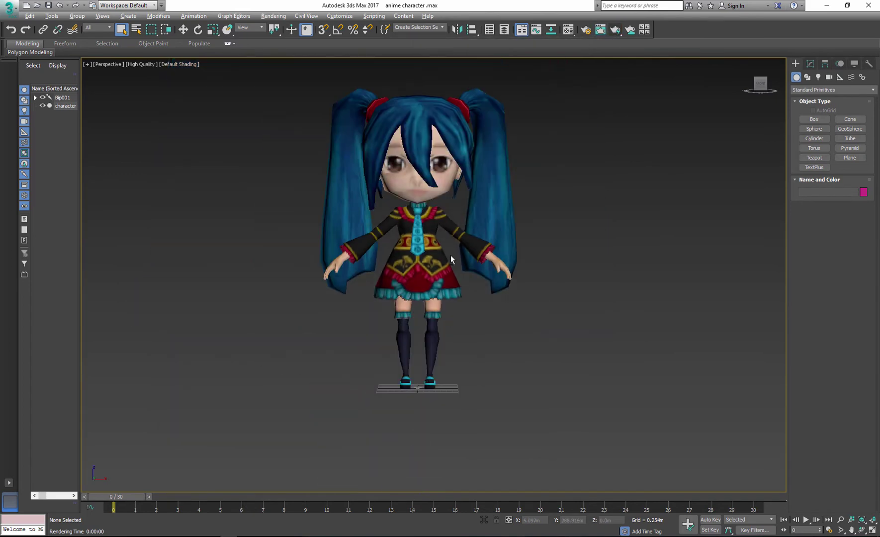
- Unhide all objects and load a walking motion onto the character's biped skeleton
{"action": "left_click", "coordinate": [413, 244]}
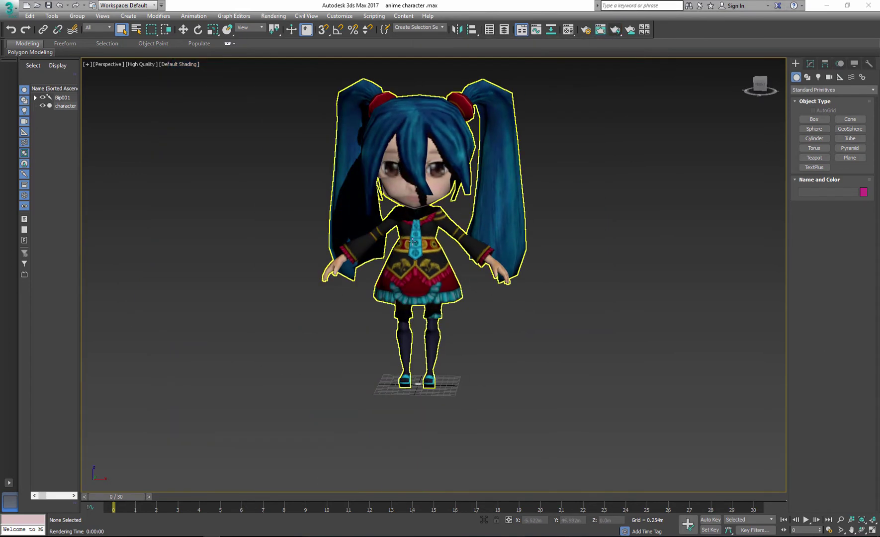
{"action": "right_click", "coordinate": [412, 244]}
{"action": "left_click", "coordinate": [442, 206]}
{"action": "double_click", "coordinate": [455, 132]}
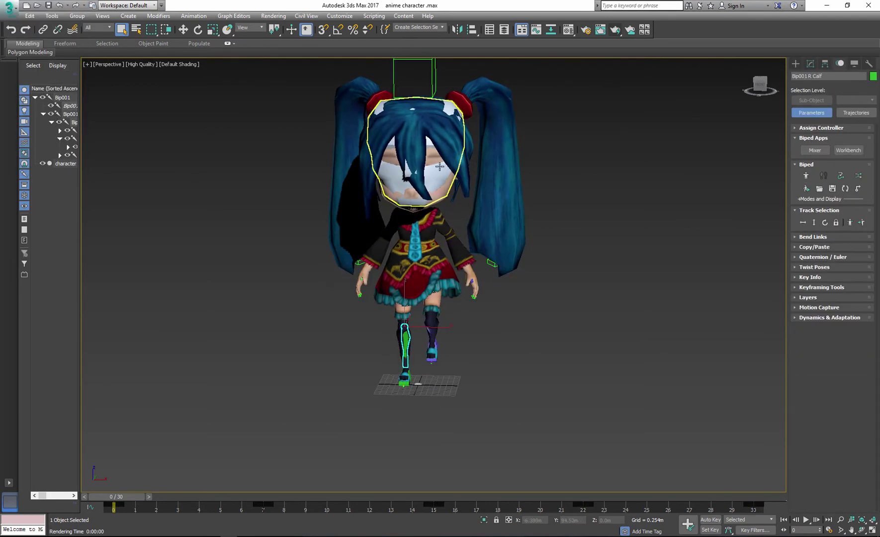
- Make the character mesh see-through and freeze it, then select and hide all the biped bones
{"action": "left_click", "coordinate": [413, 256]}
{"action": "key", "text": "alt+x"}
{"action": "right_click", "coordinate": [426, 265]}
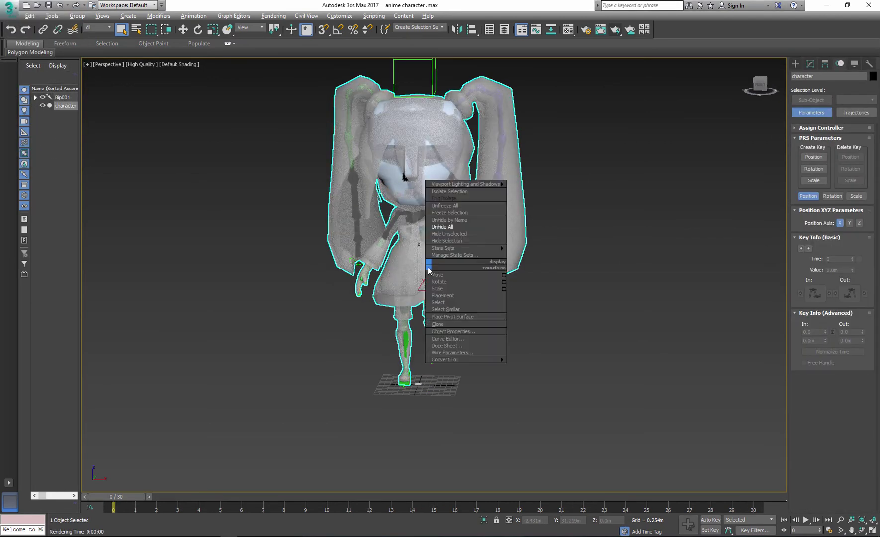
{"action": "left_click", "coordinate": [450, 214]}
{"action": "double_click", "coordinate": [416, 258]}
{"action": "right_click", "coordinate": [414, 257]}
{"action": "left_click", "coordinate": [435, 233]}
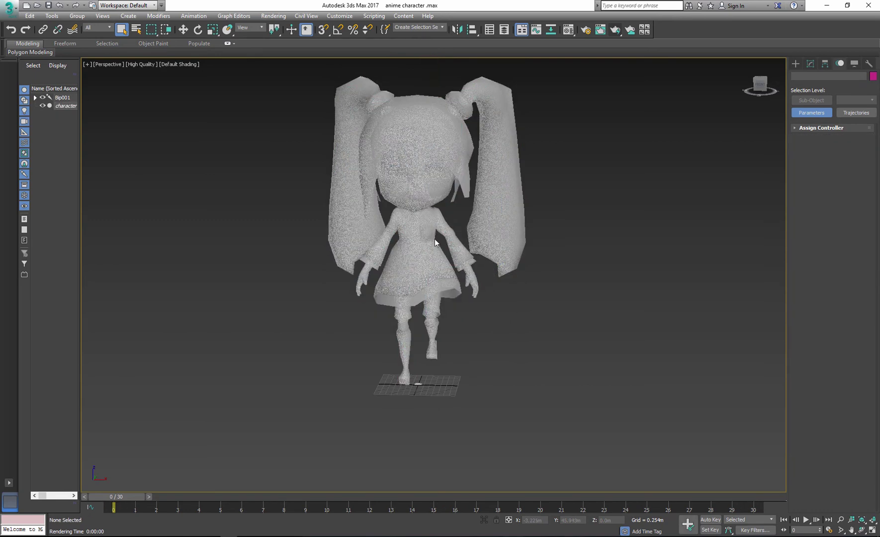
- Unfreeze the character mesh, restore its opaque display and play the walk animation
{"action": "right_click", "coordinate": [426, 239]}
{"action": "left_click", "coordinate": [451, 180]}
{"action": "left_click", "coordinate": [805, 519]}
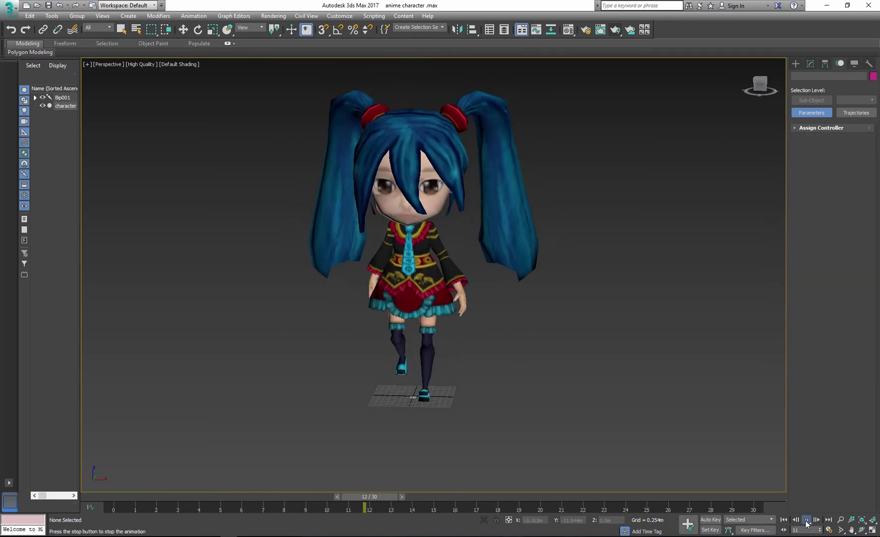